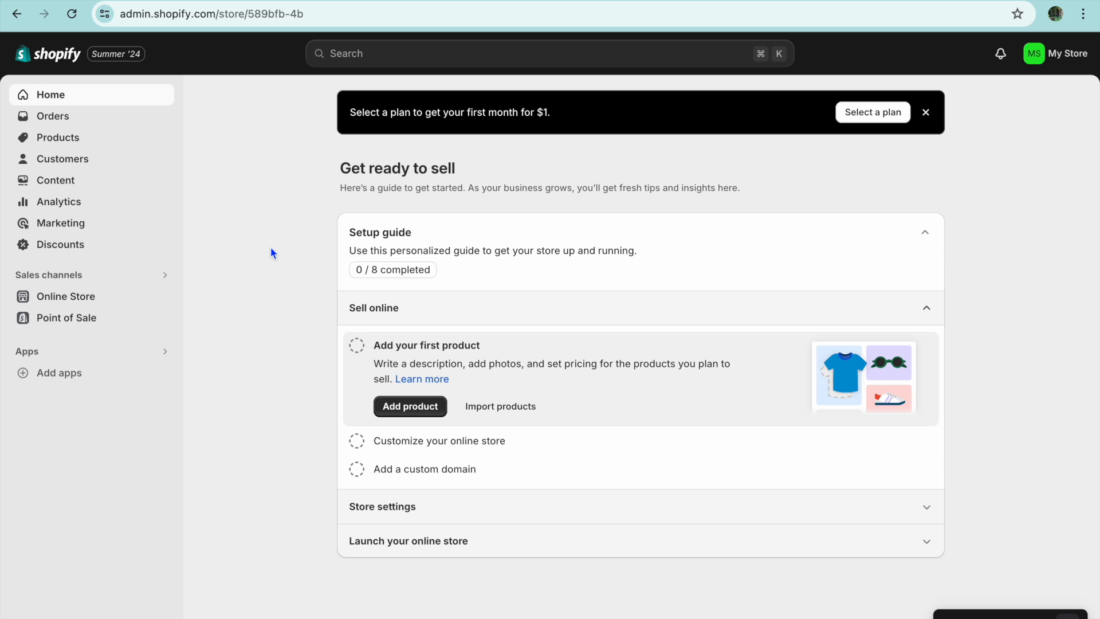
Open the Shopify App Store from the store admin and browse the apps in the Finding products category
left_click(87, 377)
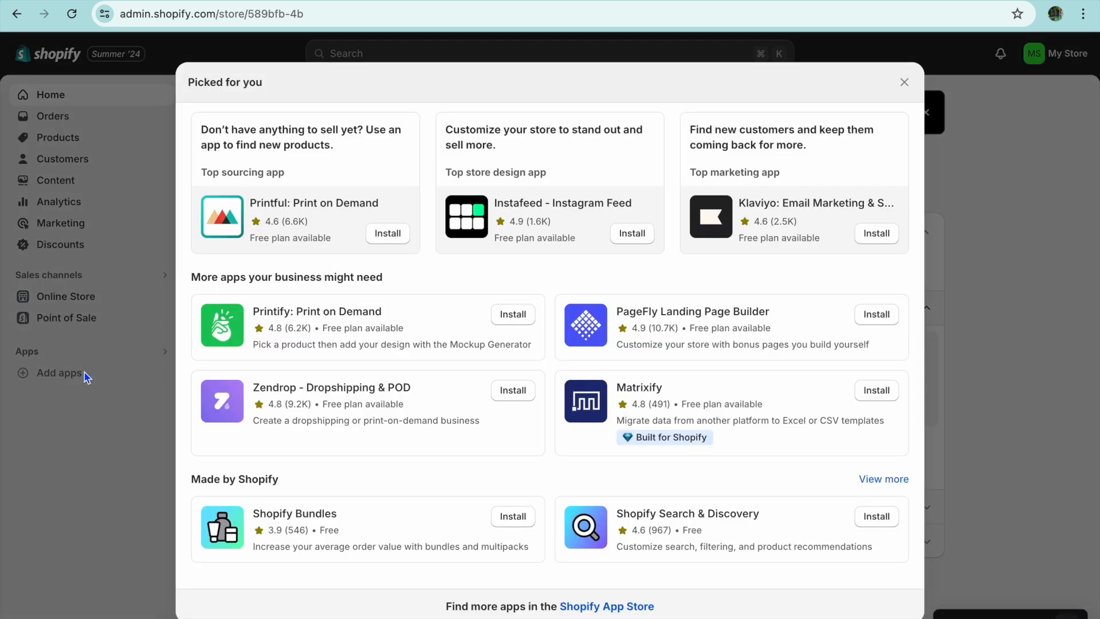
left_click(619, 607)
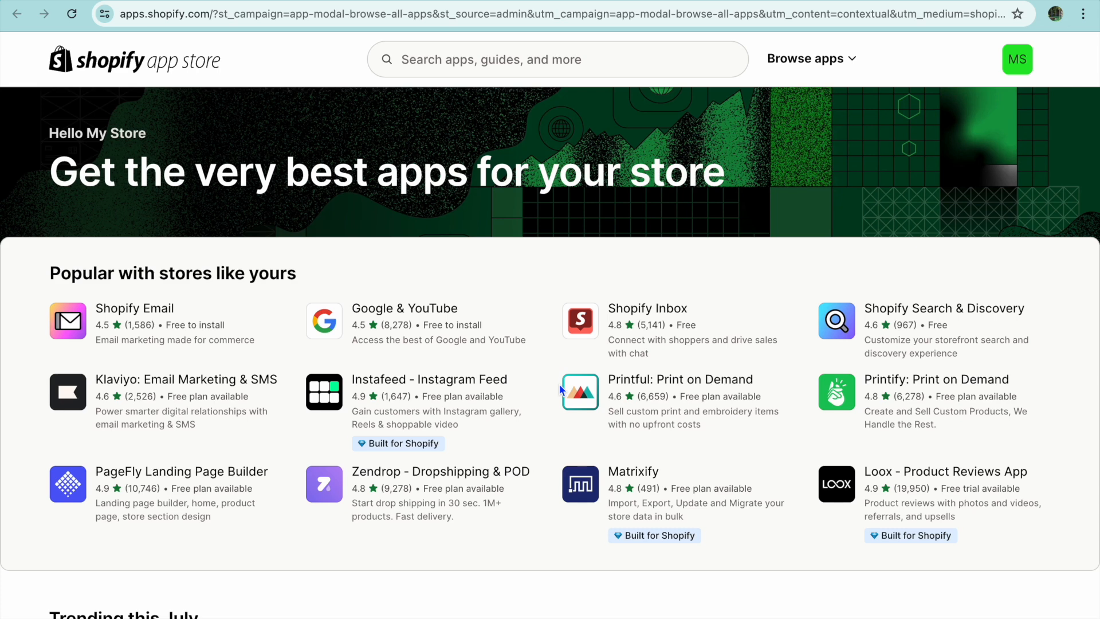
left_click(486, 68)
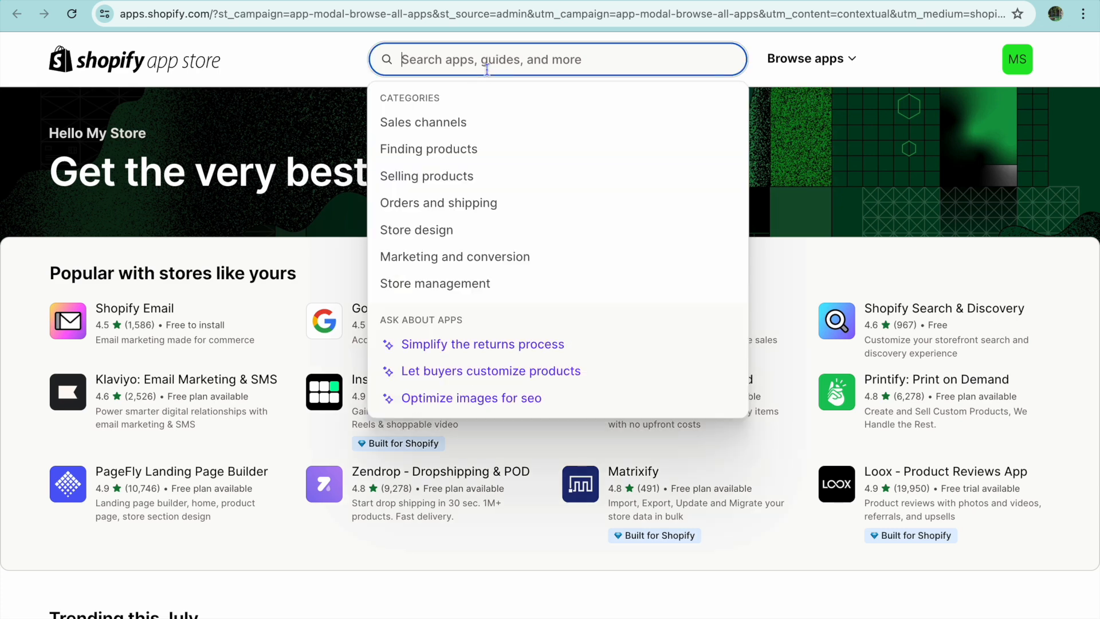
left_click(467, 149)
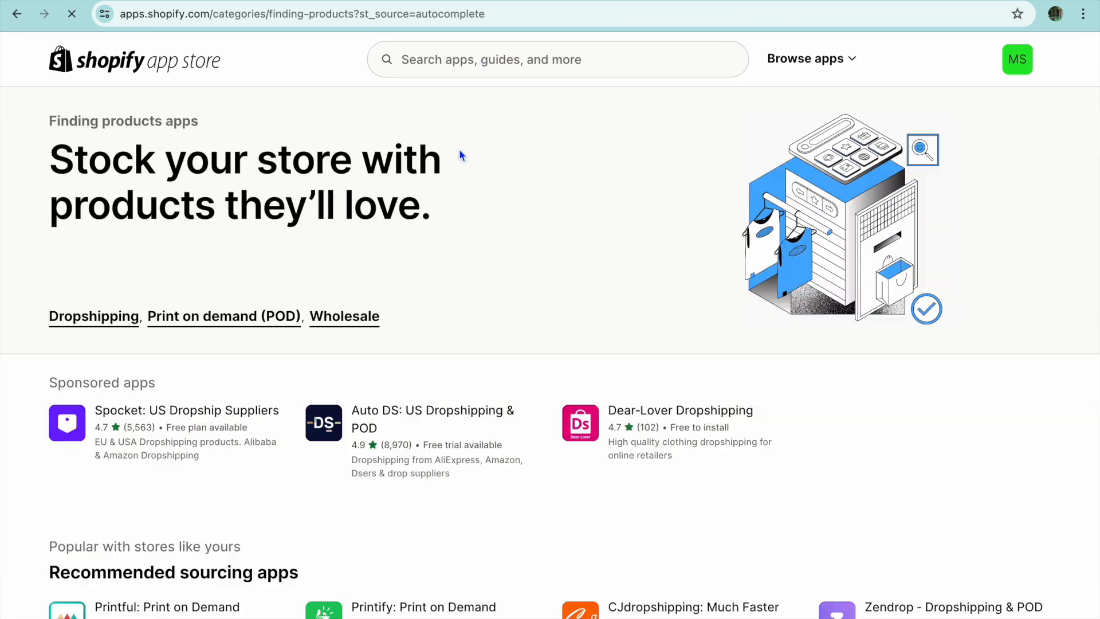
scroll(459, 149, "down", 4)
scroll(460, 154, "down", 2)
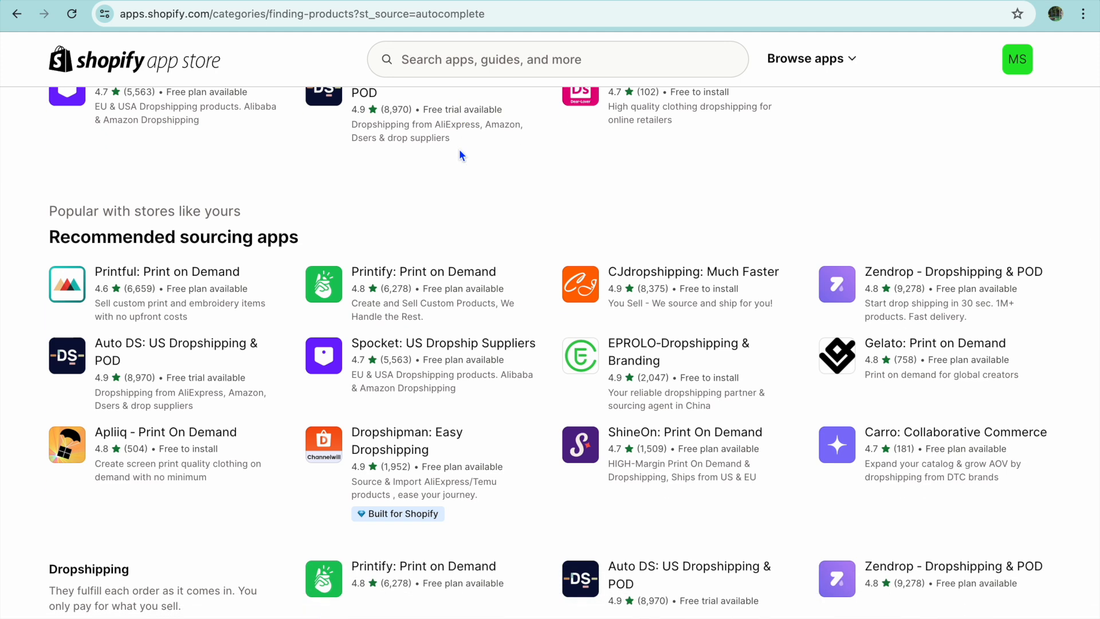
scroll(460, 154, "down", 4)
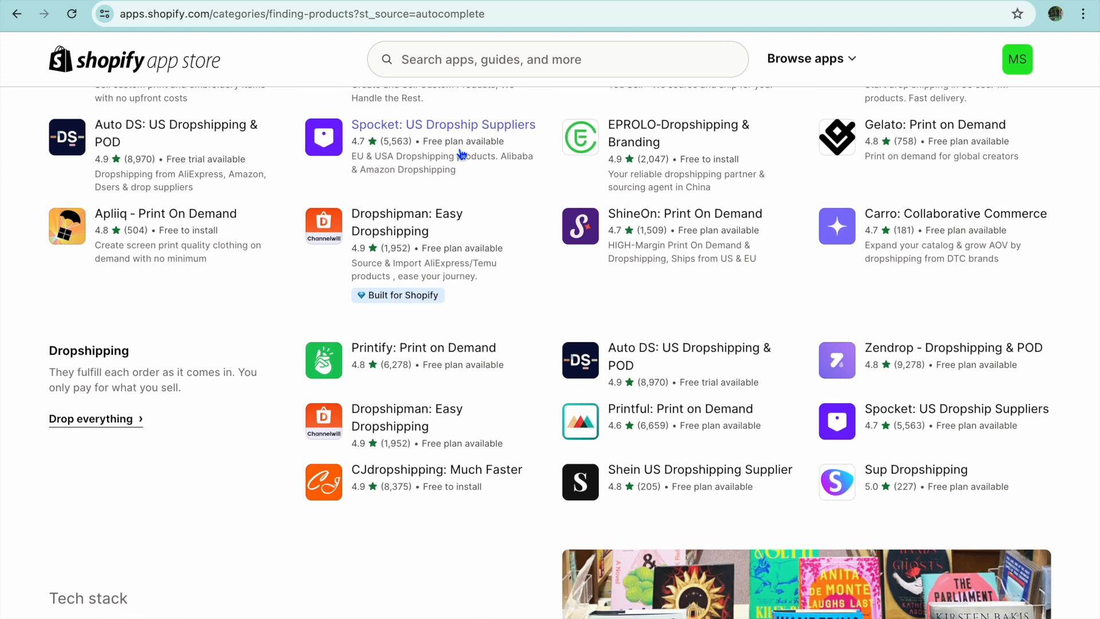
scroll(461, 153, "up", 1)
scroll(461, 154, "up", 2)
Search the app store for "zopi" and open the Zopi - AliExpress Dropshipping app
left_click(461, 57)
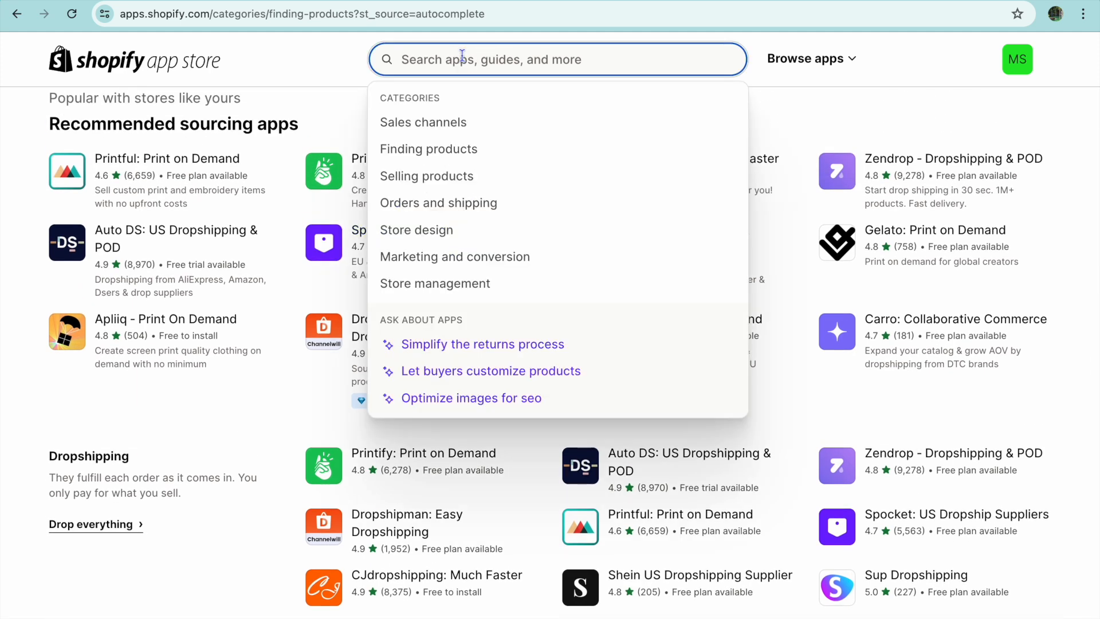
type("zopi")
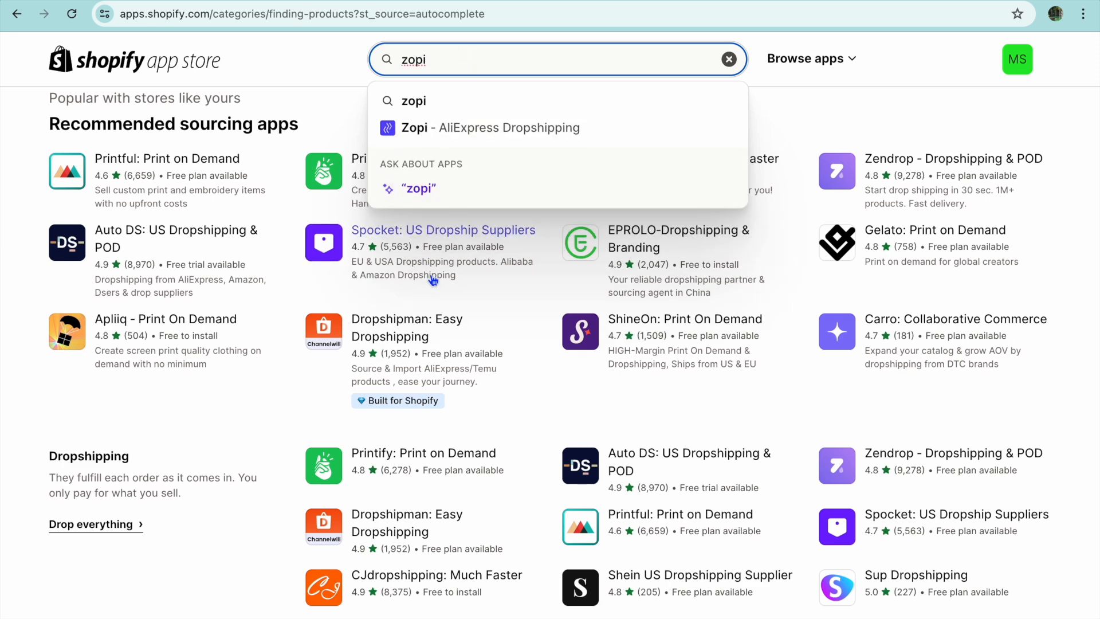
left_click(483, 127)
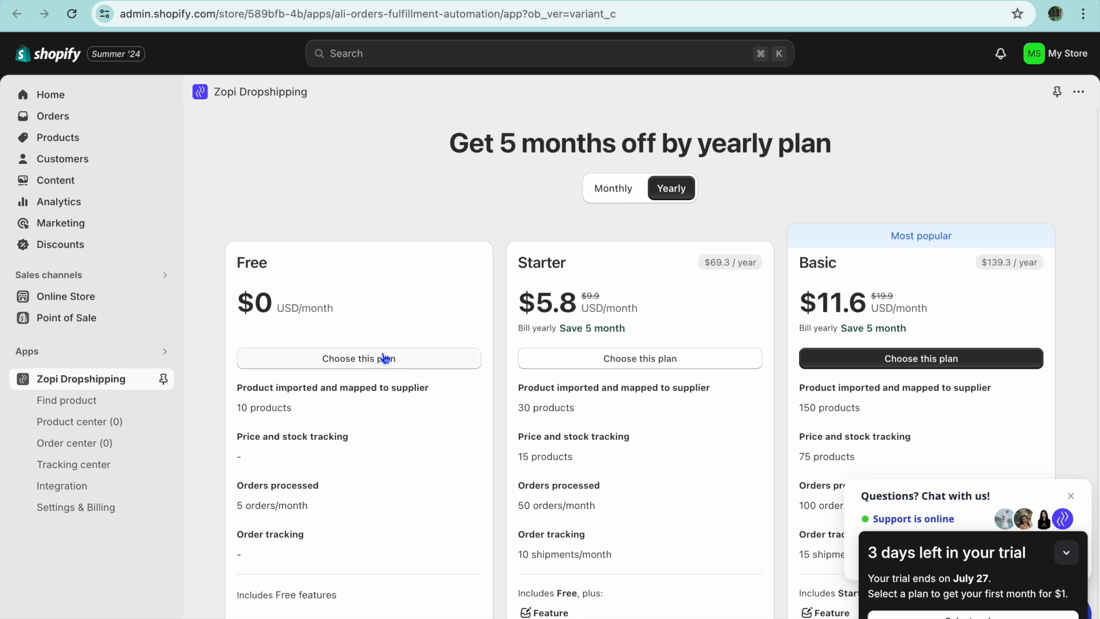
Choose Zopi's Free plan at $0 per month and dismiss the welcome introduction
scroll(380, 359, "down", 1)
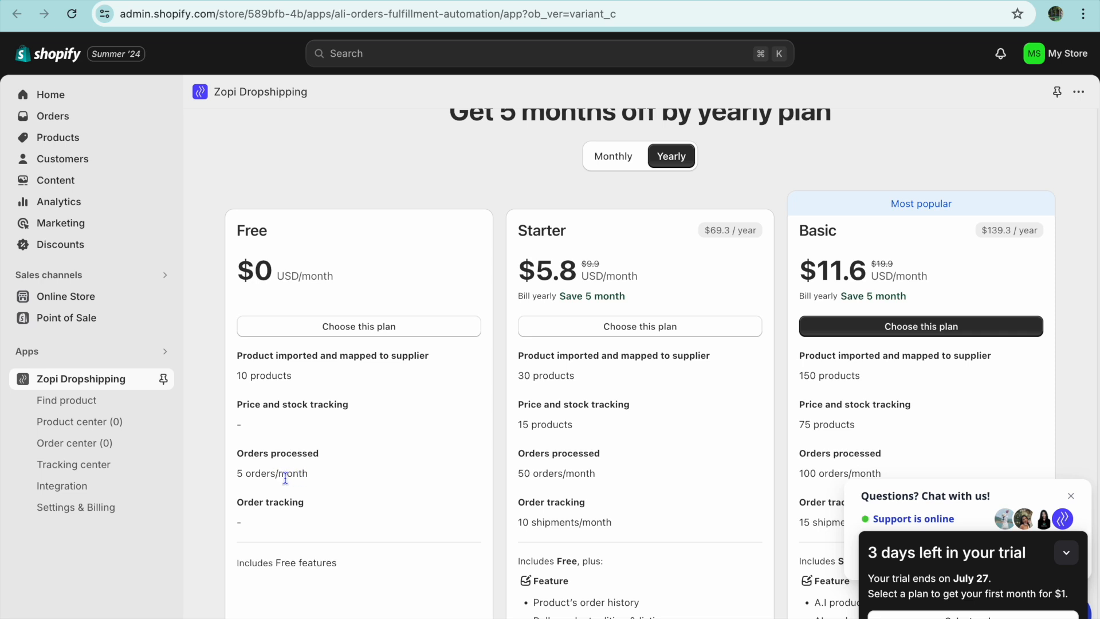
left_click(342, 331)
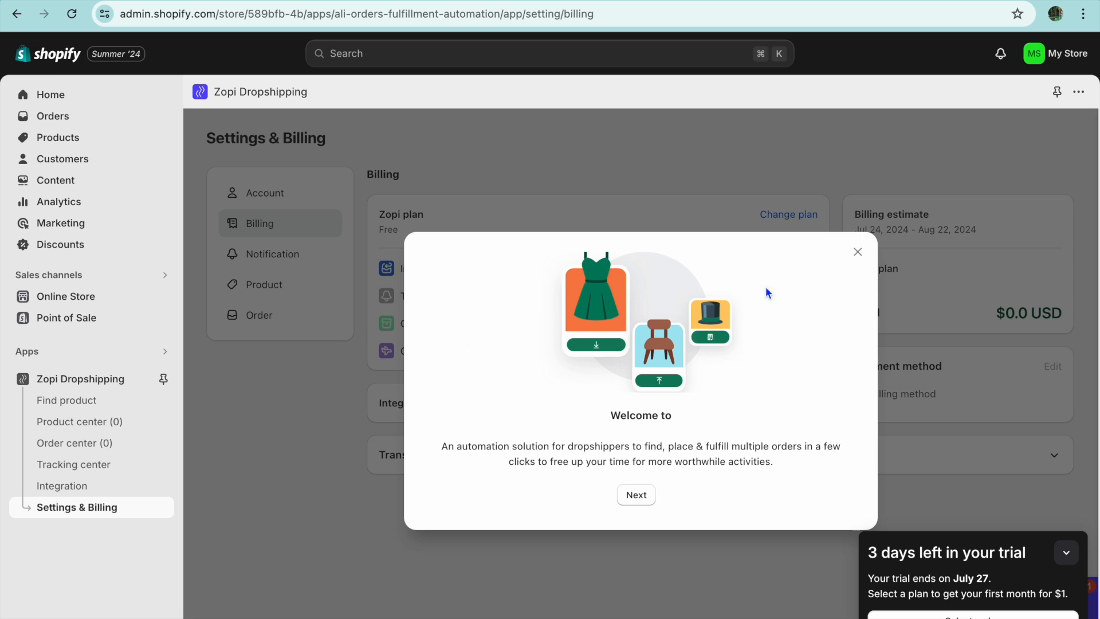
left_click(858, 253)
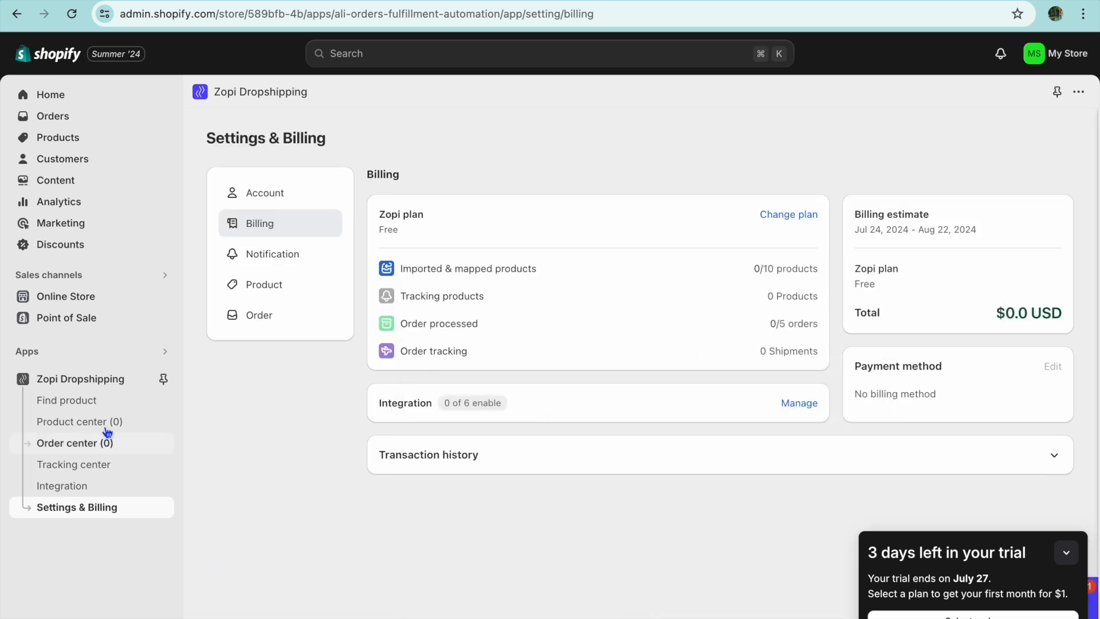
Open Zopi's Find product page, skipping the waitlist offer and collapsing the trial notice, and look through the suggested products
left_click(81, 411)
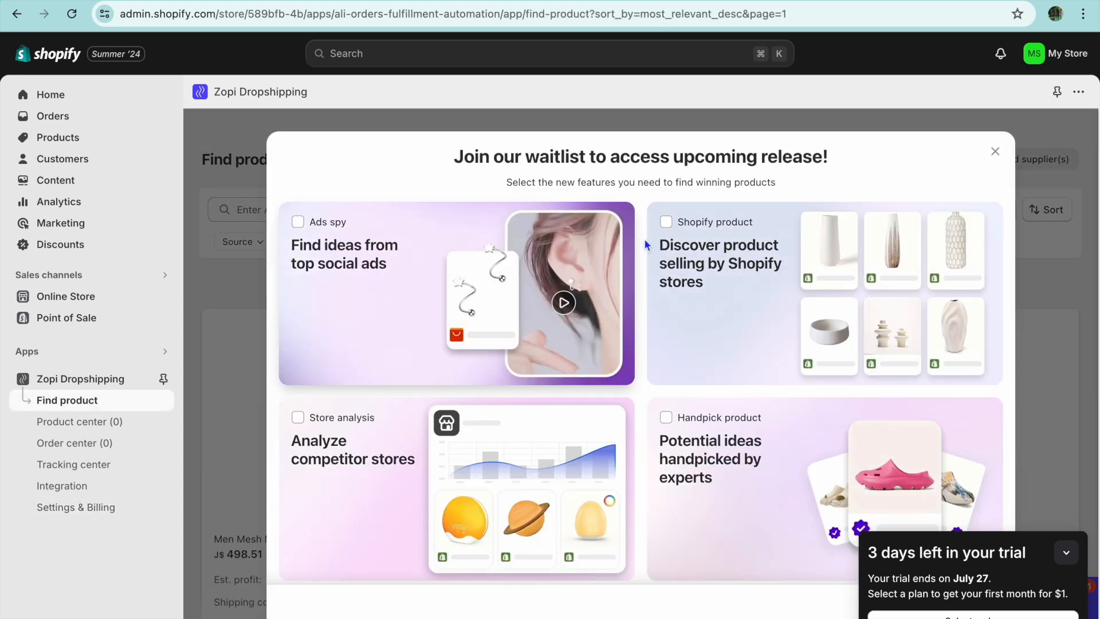
left_click(996, 153)
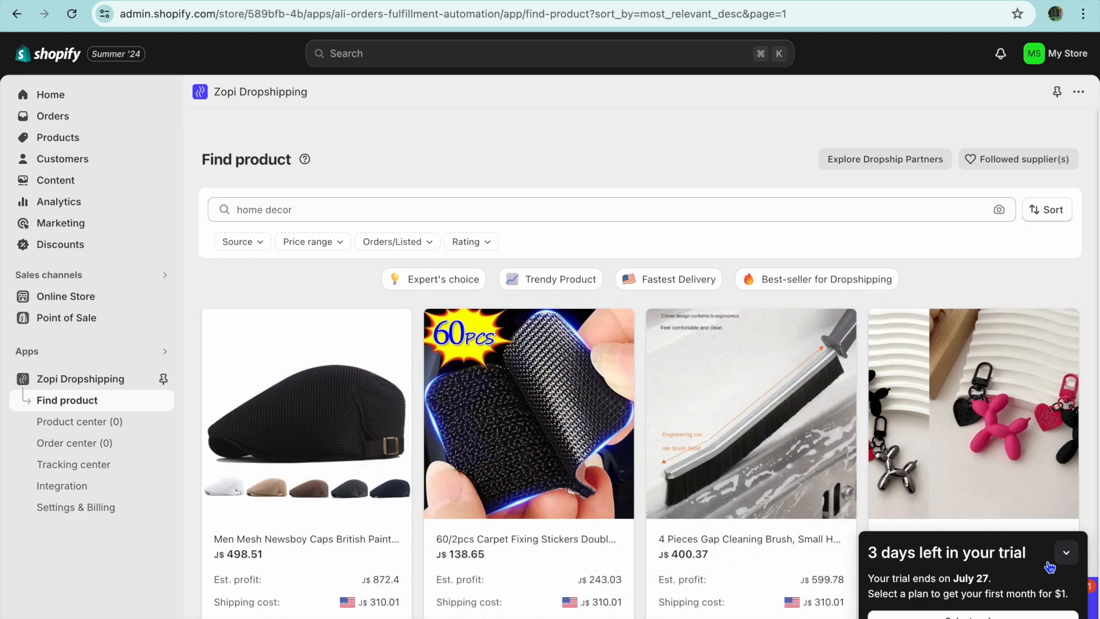
left_click(1066, 553)
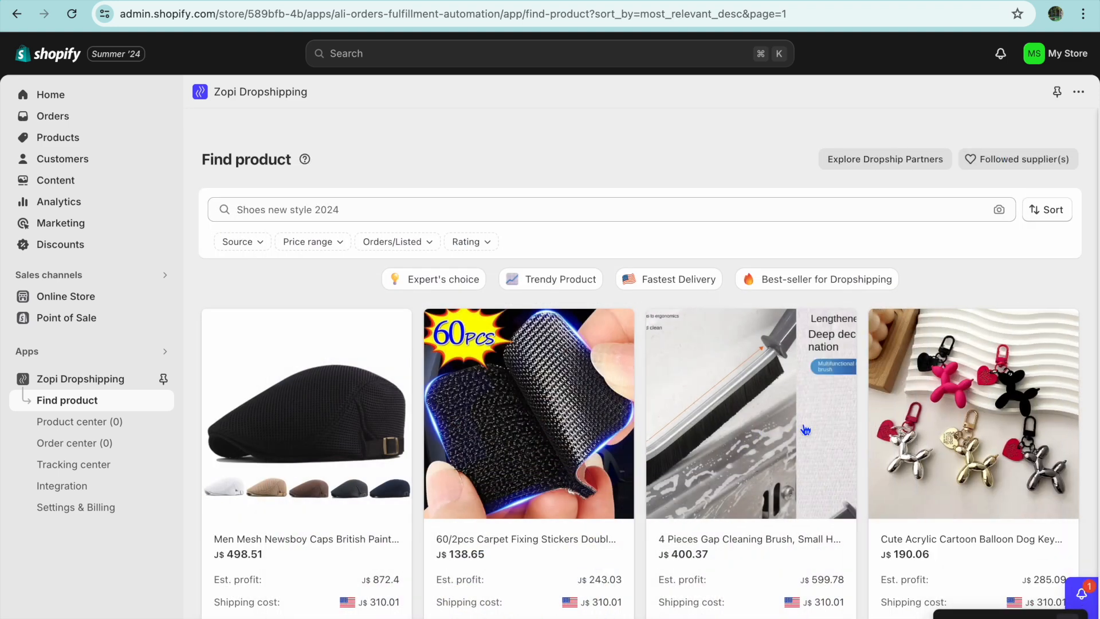
scroll(805, 430, "down", 2)
scroll(804, 429, "down", 5)
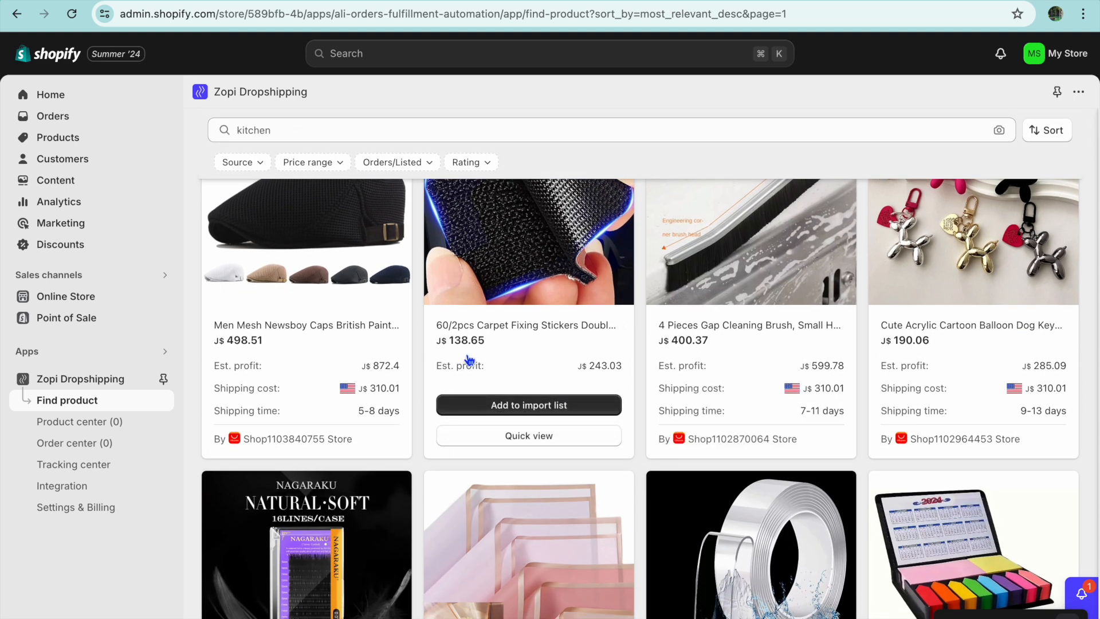
scroll(362, 375, "down", 5)
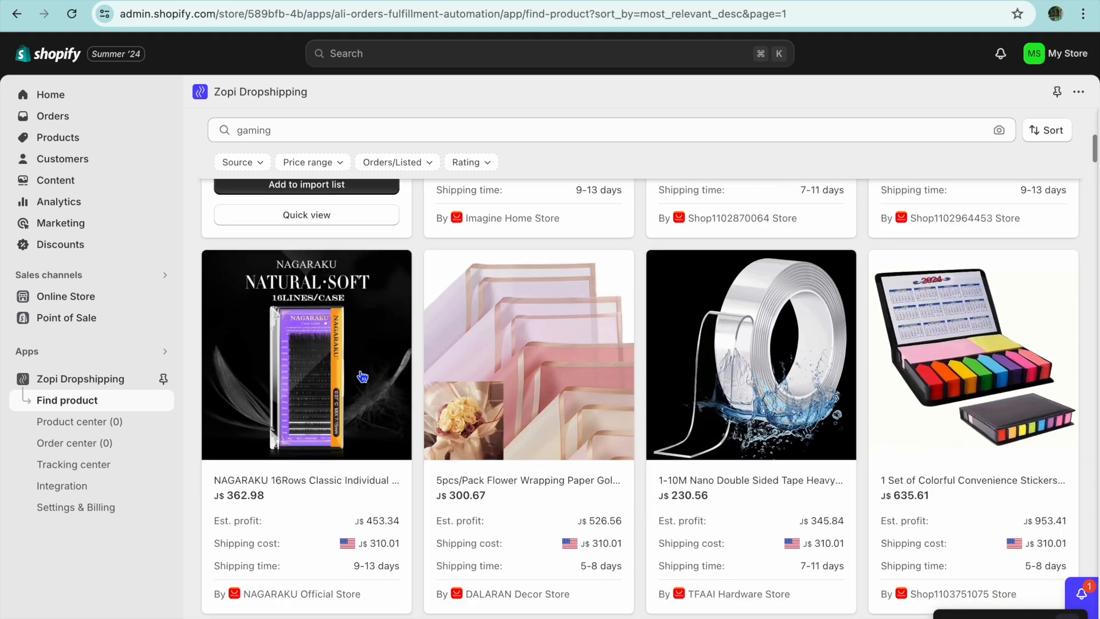
scroll(361, 375, "up", 10)
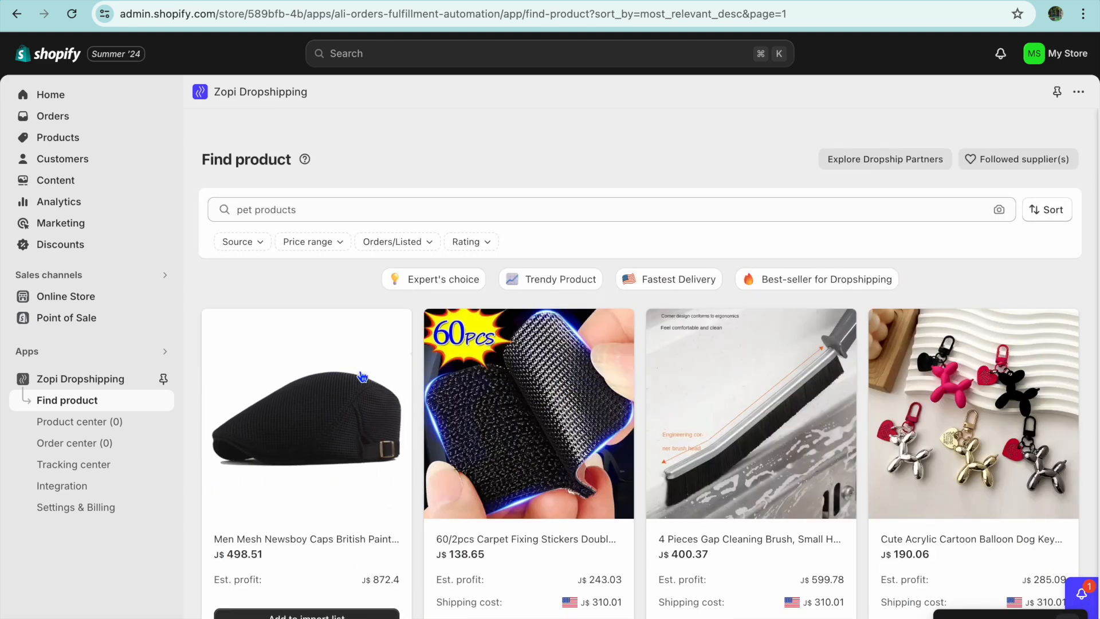
Switch to AliExpress and open the product page of the Essager 54W USB Car Charger, dismissing the sign-in prompt
left_click(340, 212)
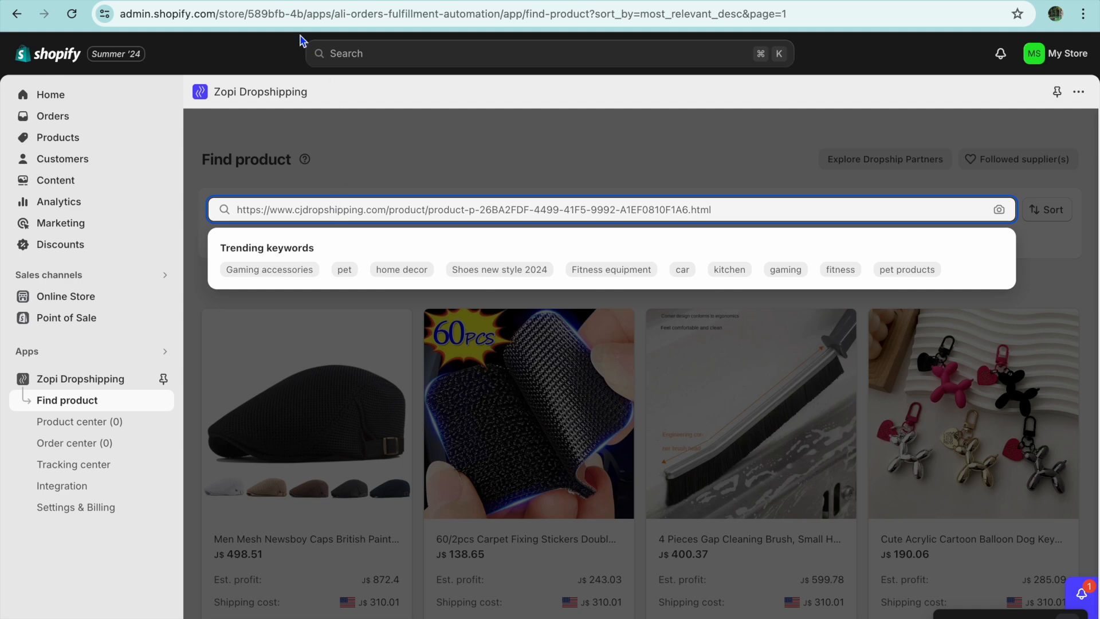
left_click(265, 1)
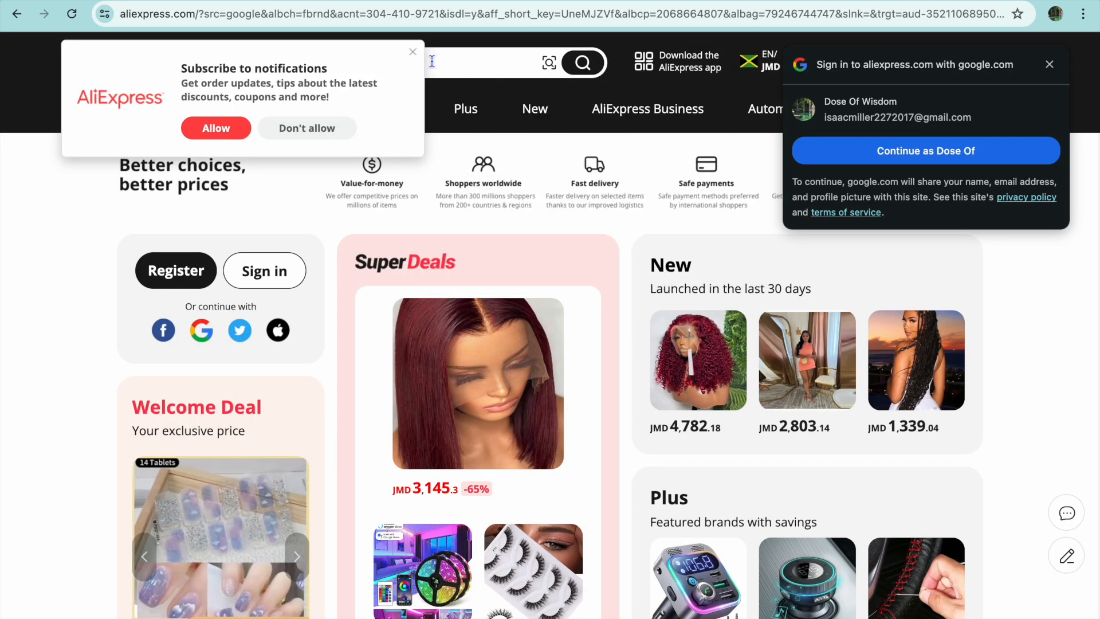
left_click(416, 57)
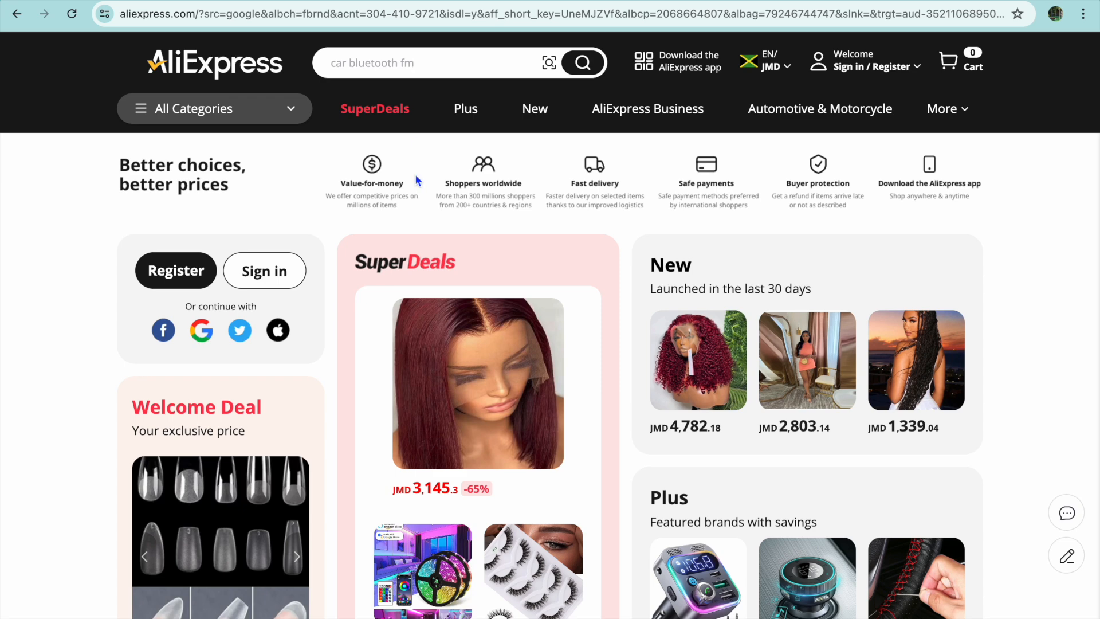
scroll(415, 208, "down", 6)
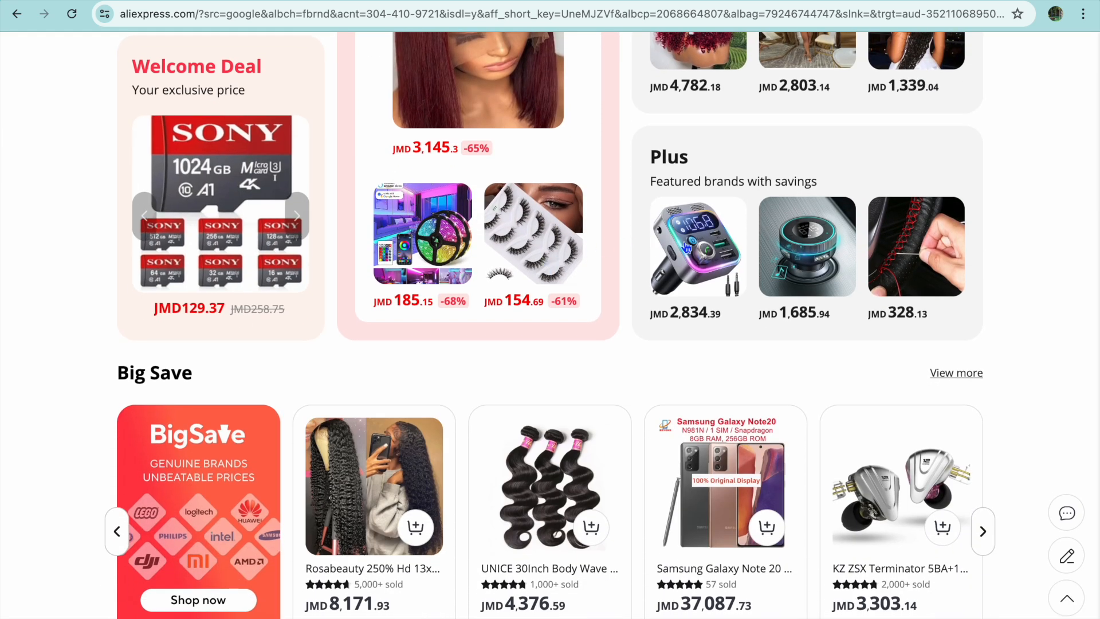
left_click(686, 248)
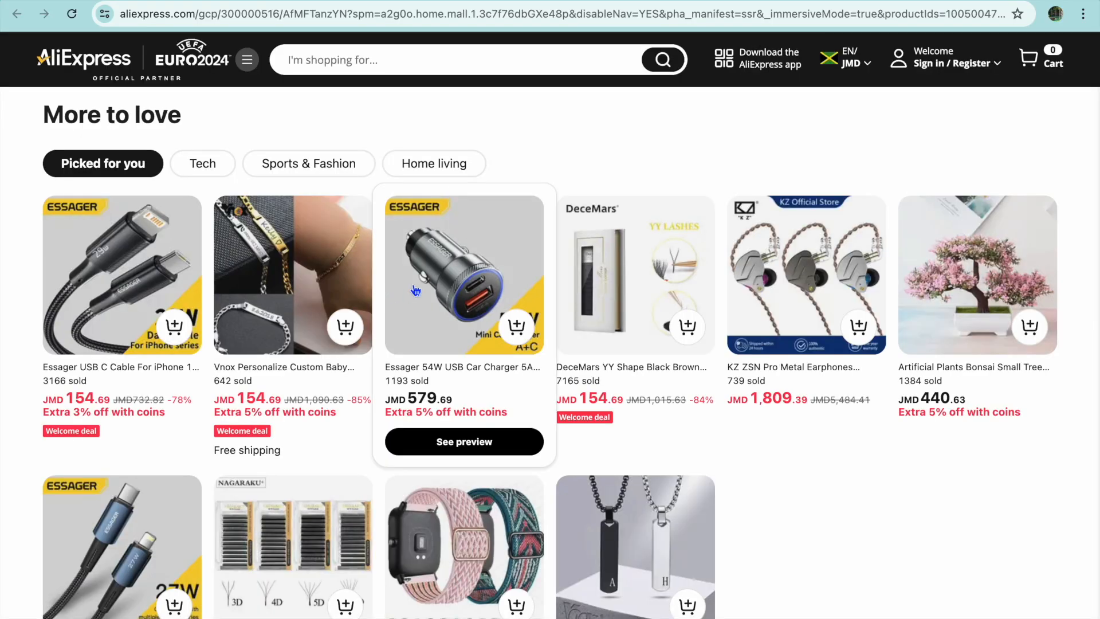
left_click(475, 276)
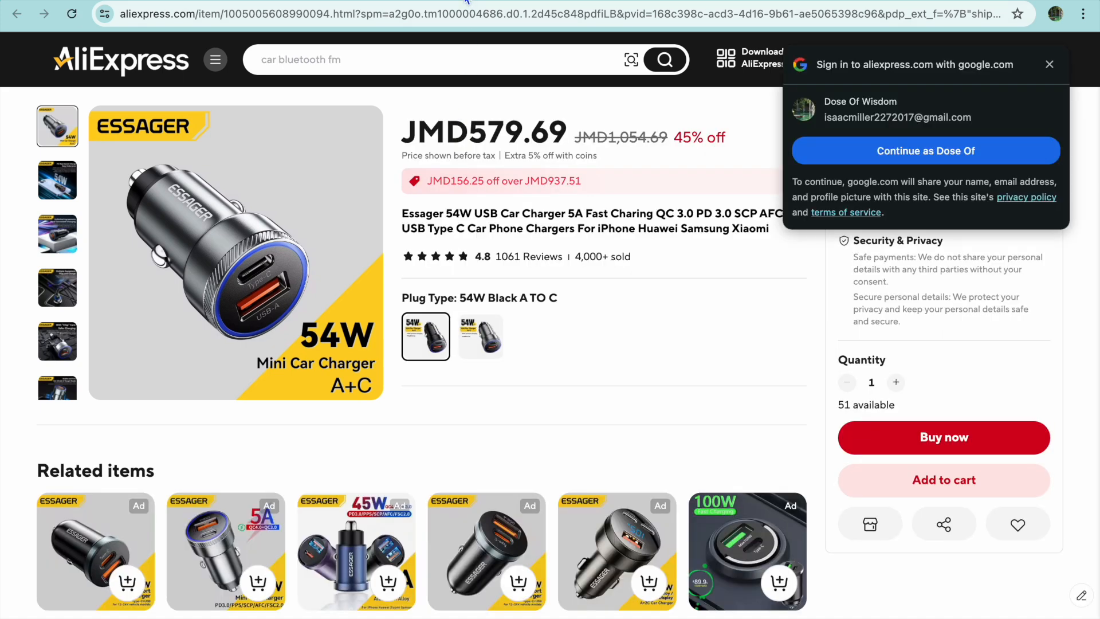
left_click(1053, 67)
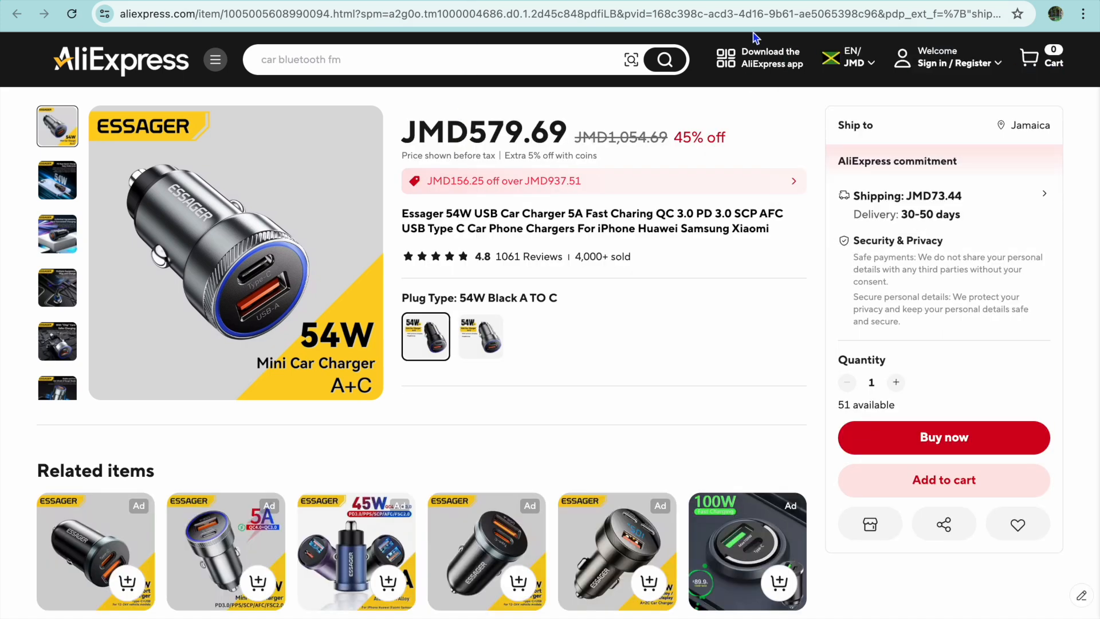
Copy the car charger's AliExpress page address and look the product up with it in Zopi's product search
left_click(746, 15)
right_click(746, 21)
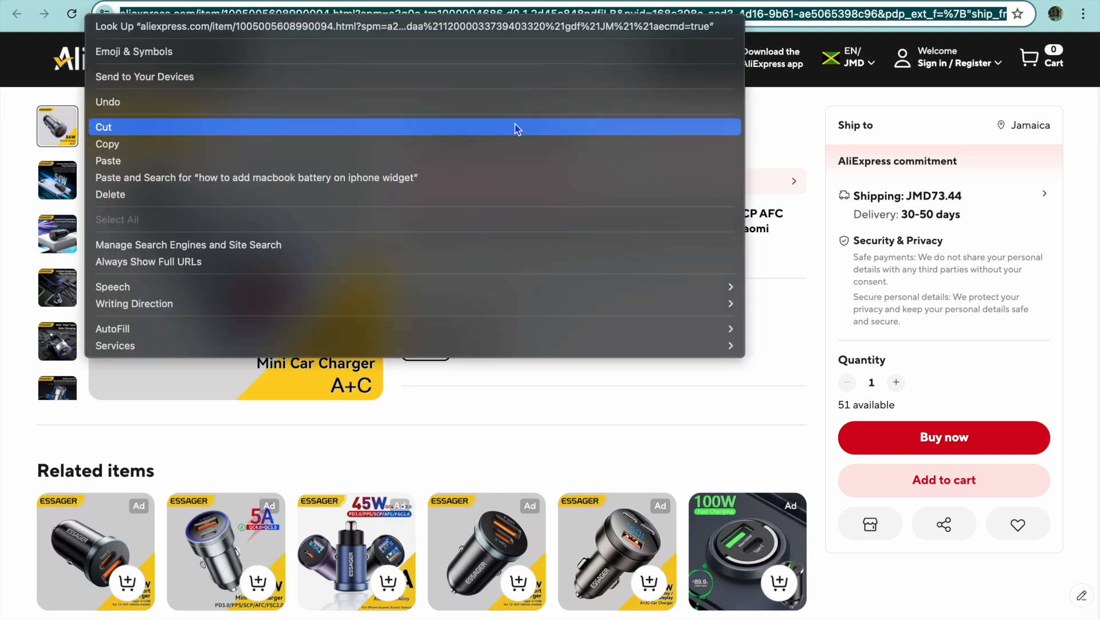
left_click(503, 143)
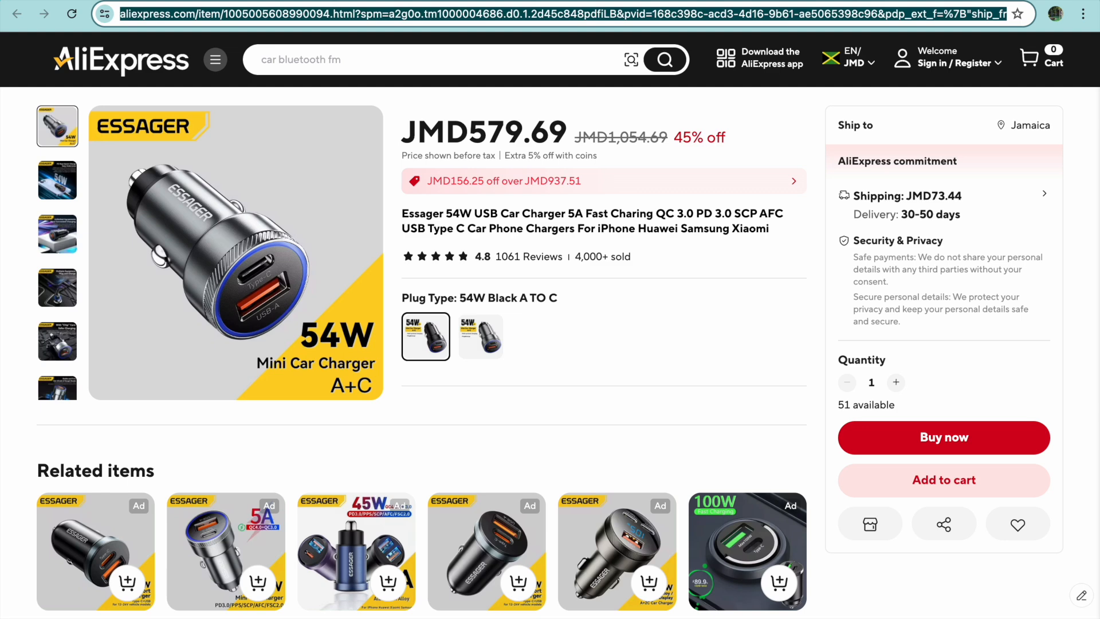
left_click(916, 1)
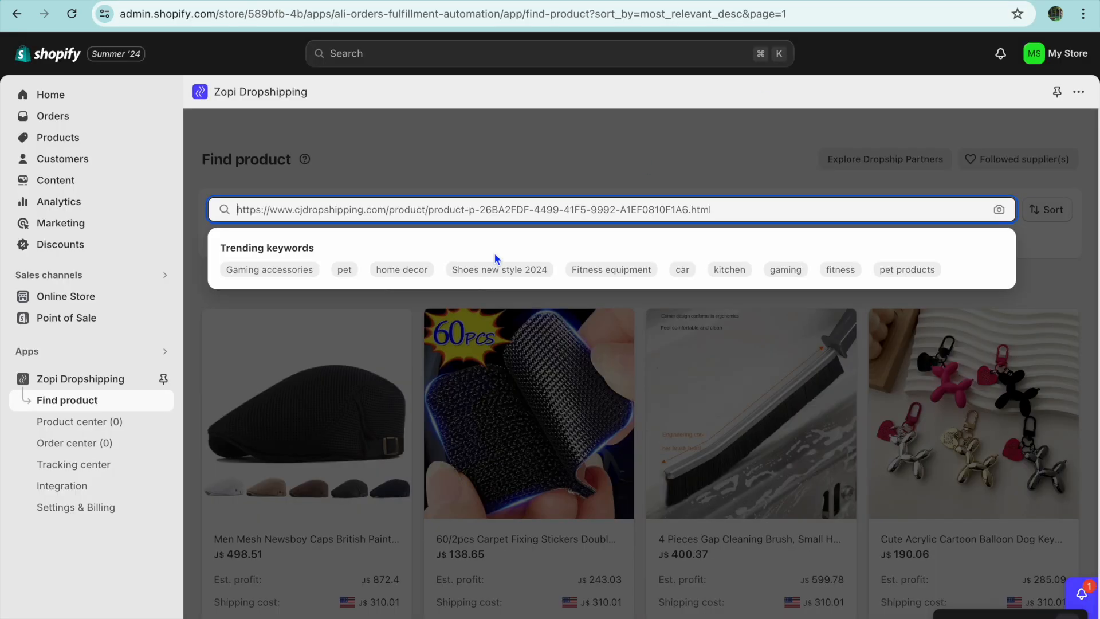
right_click(440, 210)
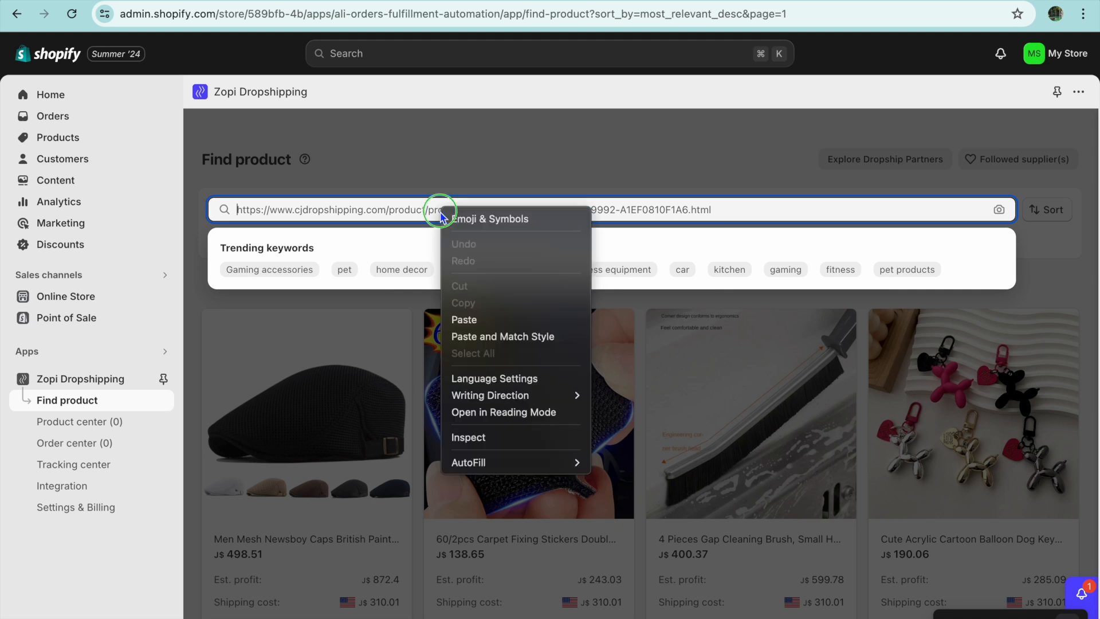
left_click(463, 320)
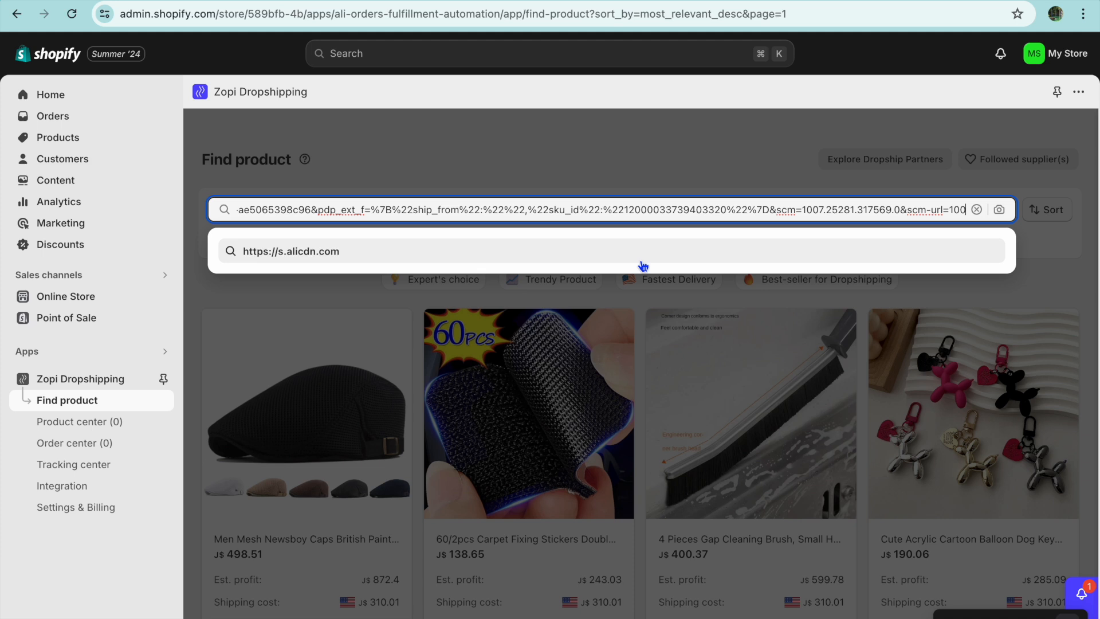
key("Return")
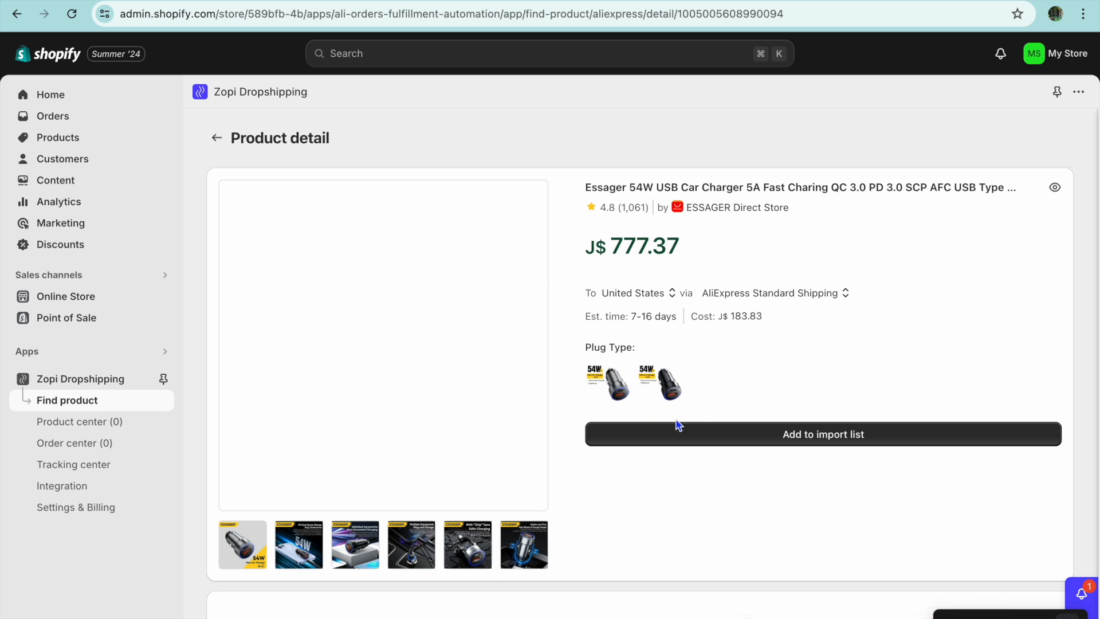
Add the car charger to Zopi's import list and push it to the store from the Product center
left_click(690, 445)
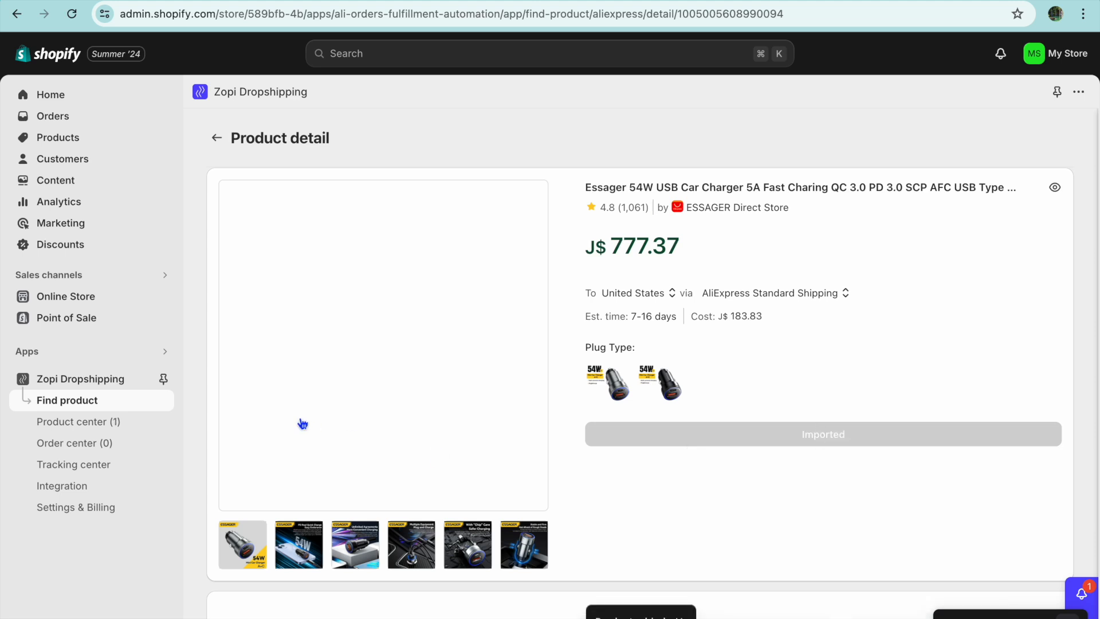
left_click(97, 424)
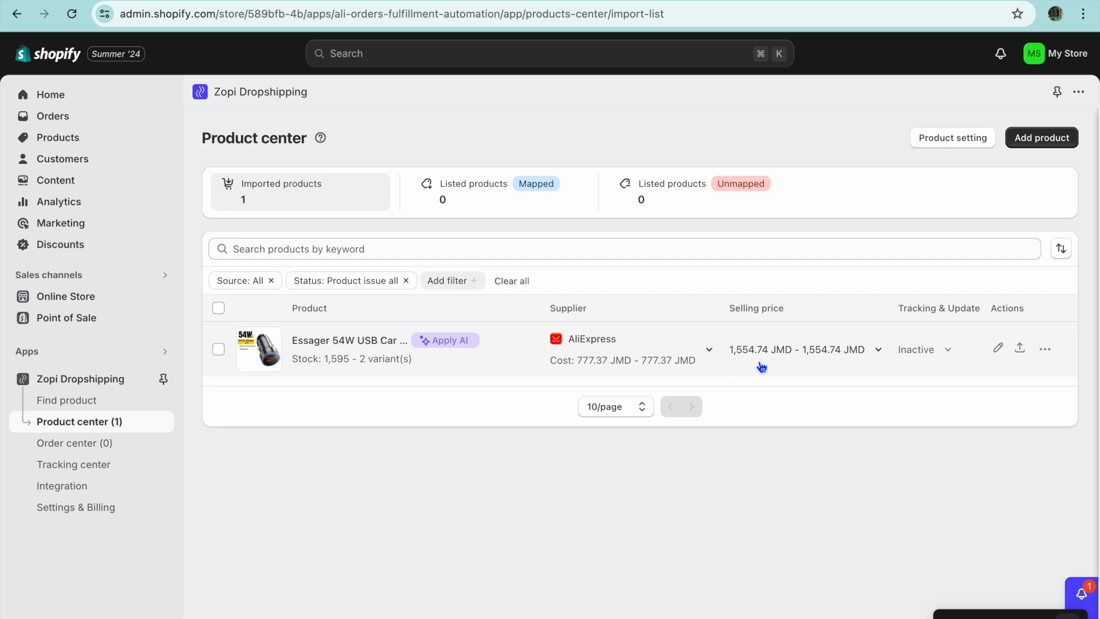
left_click(1020, 350)
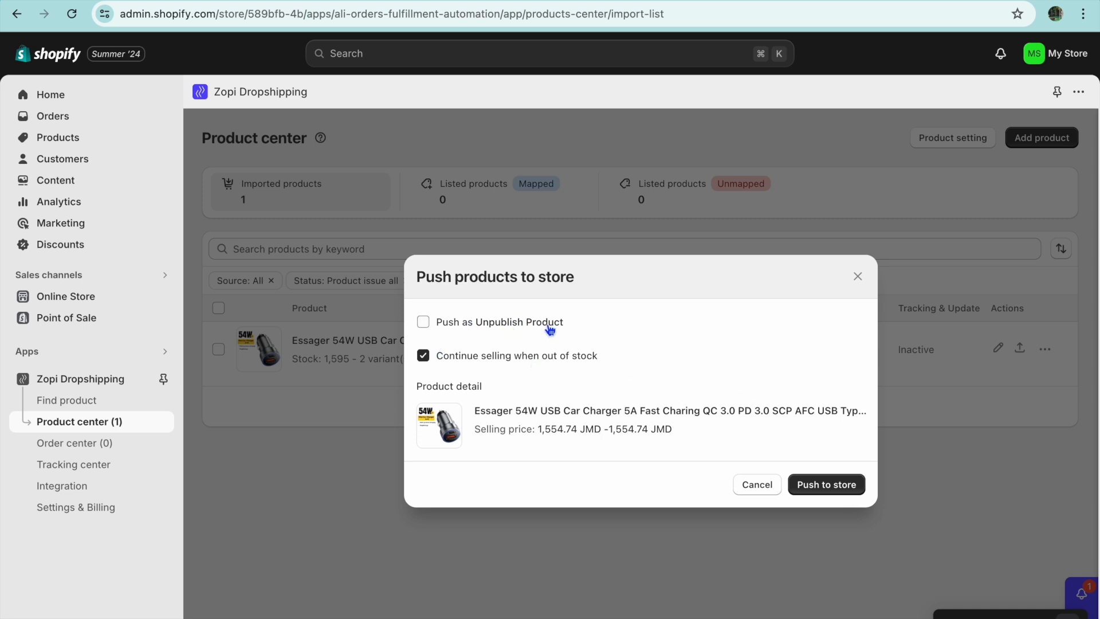
left_click(824, 486)
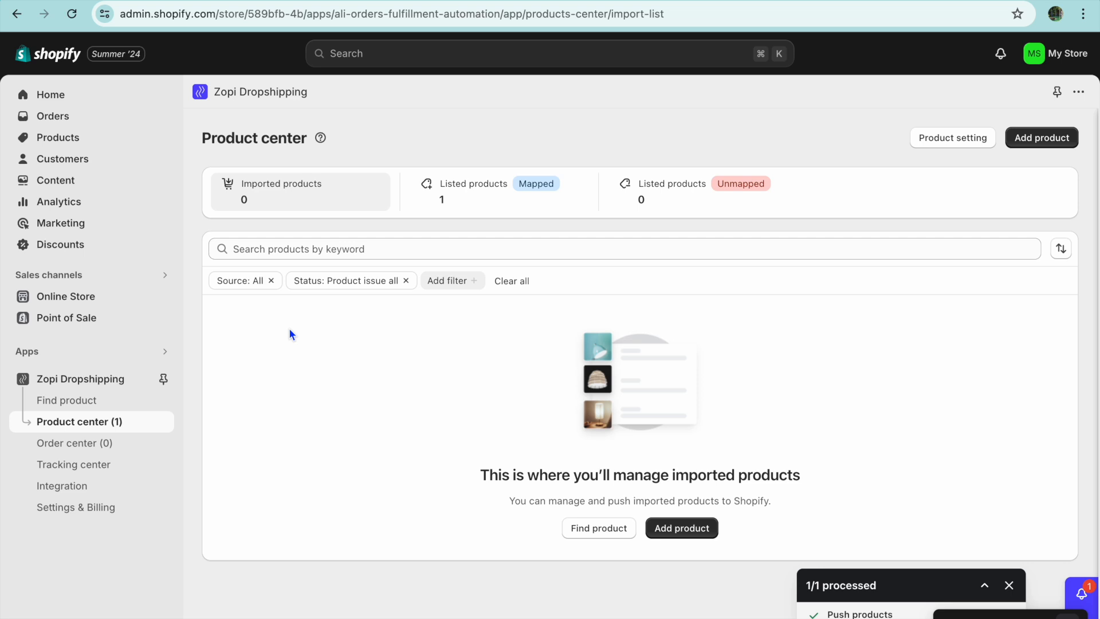
Open the store's product list, preview the Essager car charger's storefront page from top to bottom, and close the preview
left_click(80, 141)
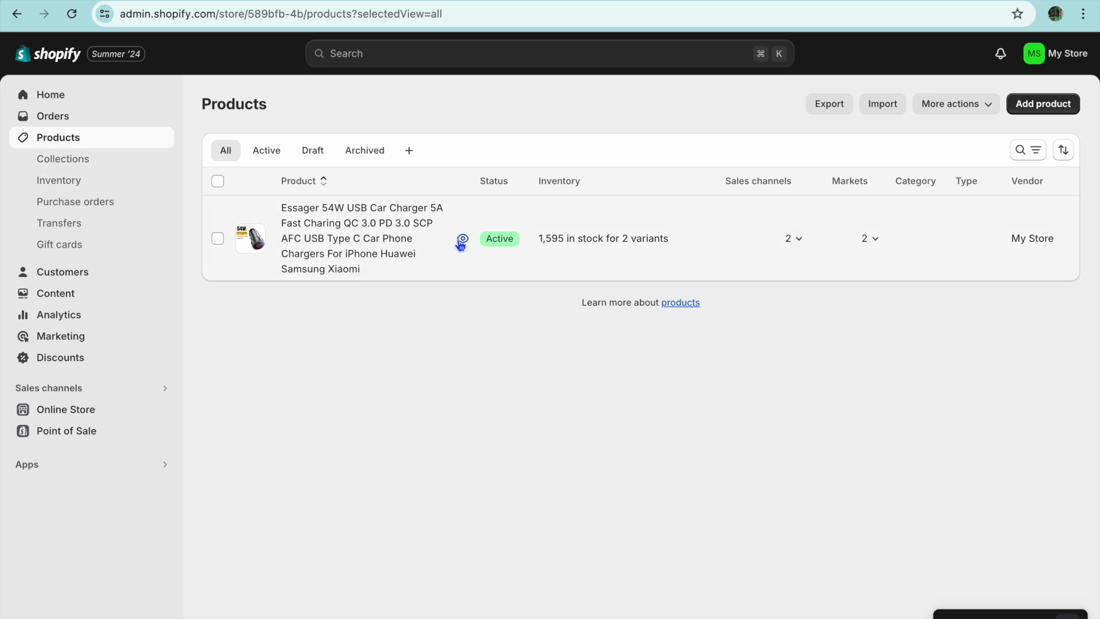
left_click(460, 240)
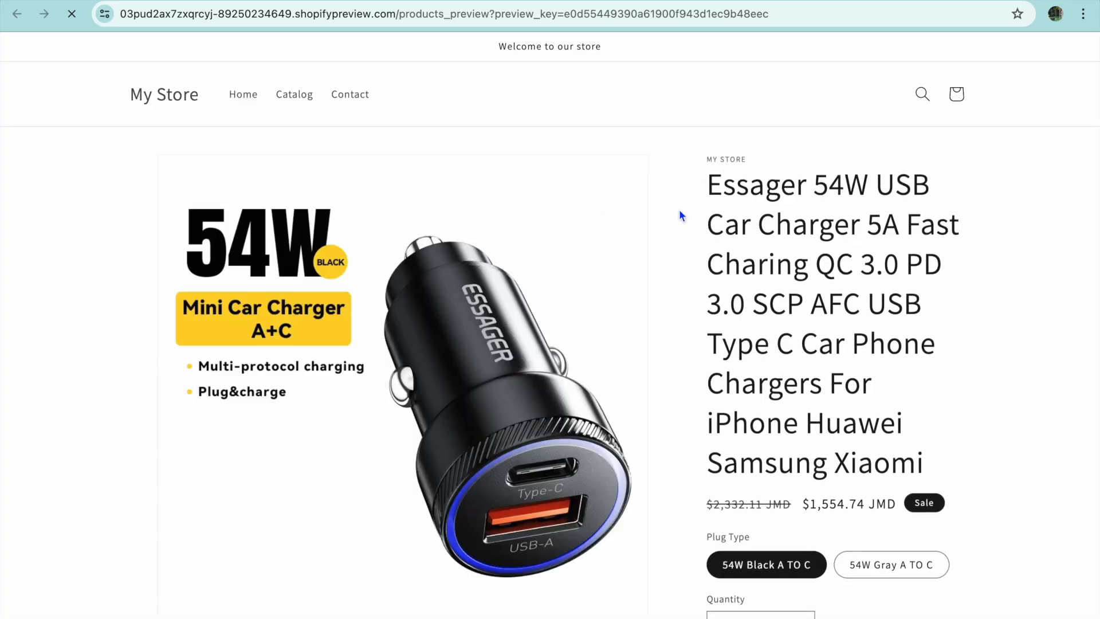
scroll(680, 213, "down", 10)
scroll(680, 216, "up", 10)
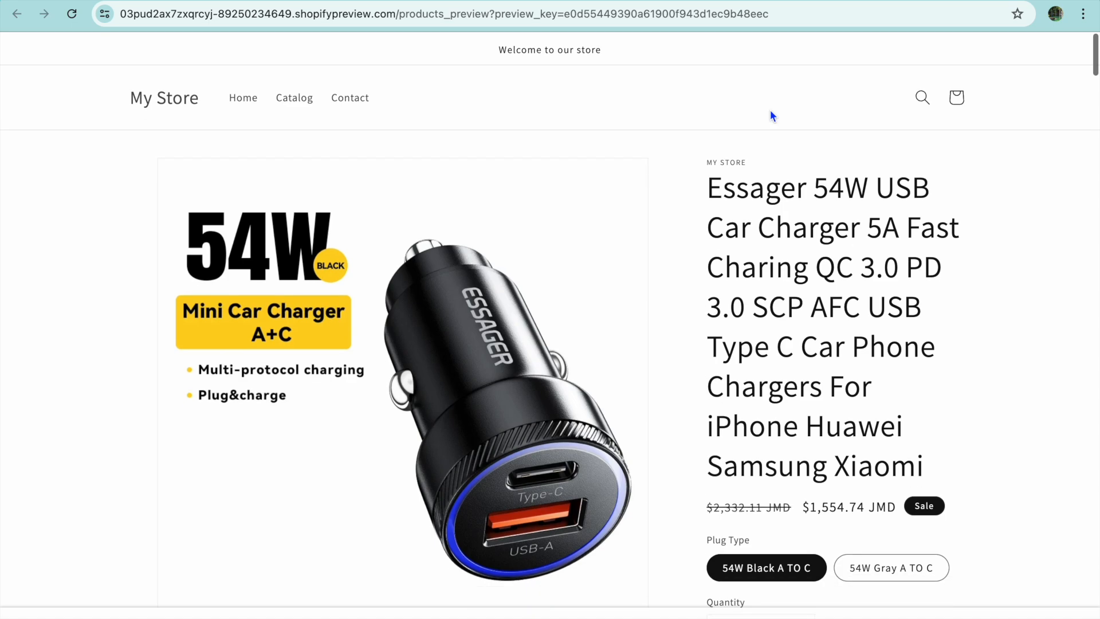
key("super+w")
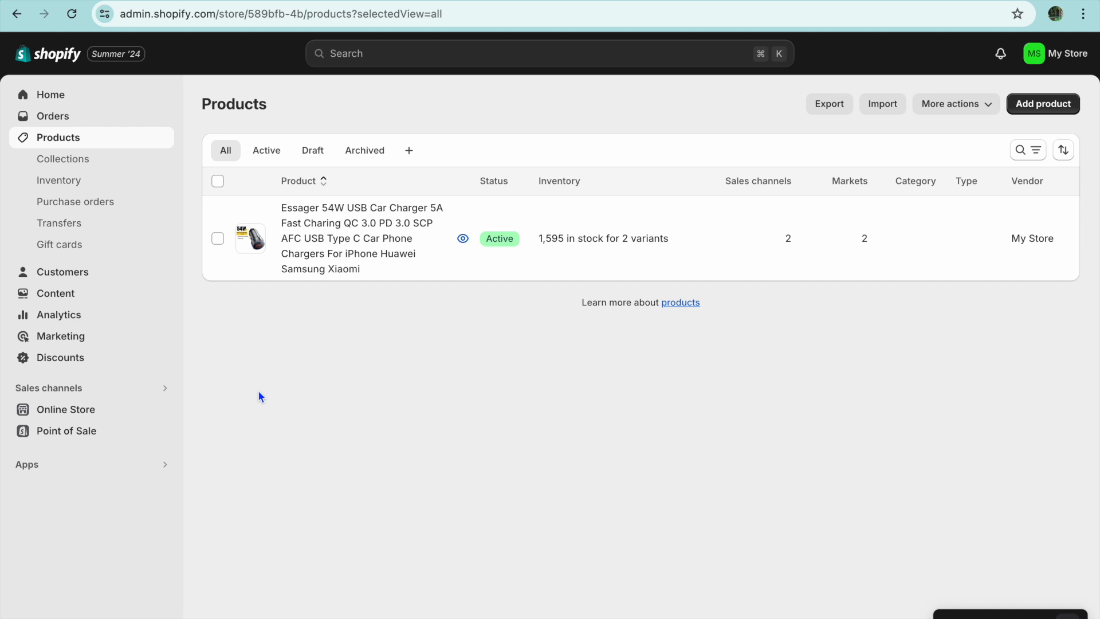
Open the online store's themes and look through the current theme, the theme library and the popular free themes
left_click(91, 412)
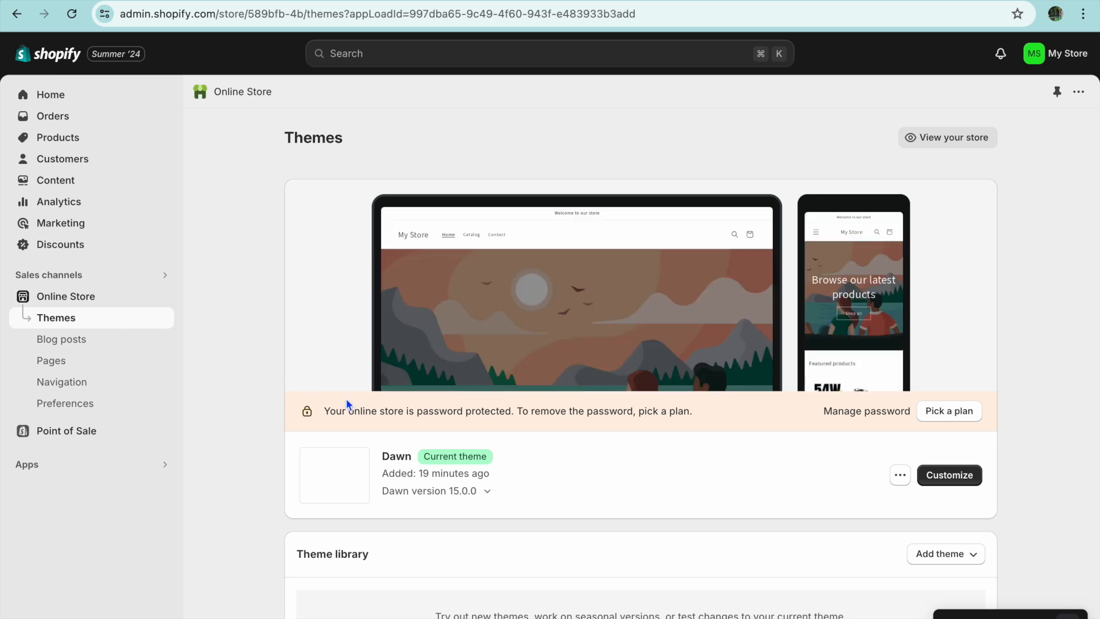
scroll(346, 402, "down", 1)
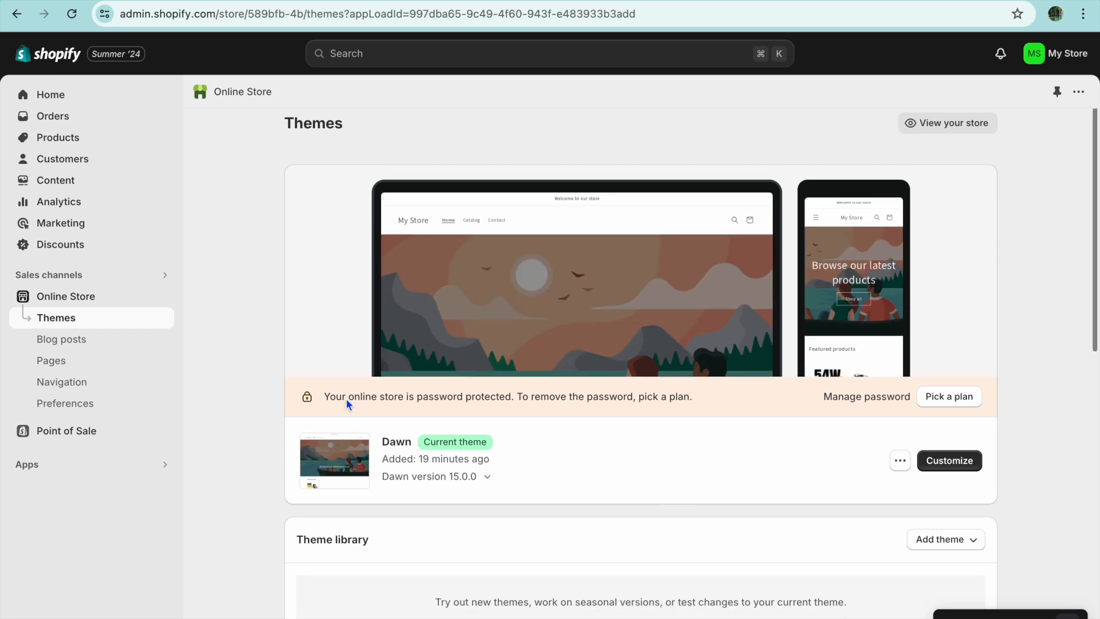
scroll(346, 397, "down", 3)
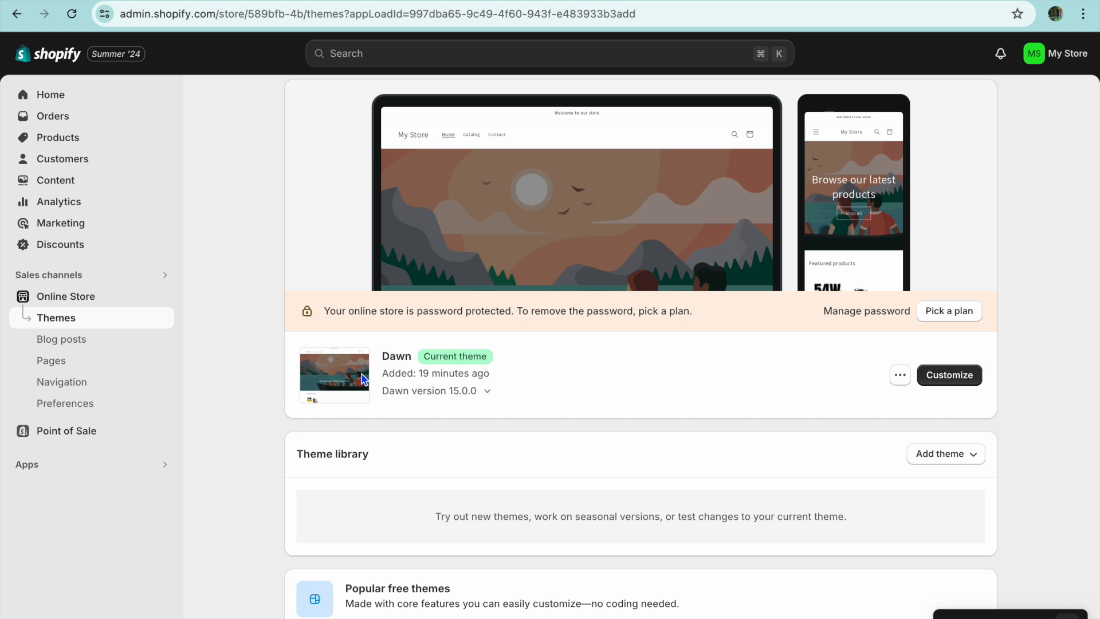
scroll(362, 378, "down", 5)
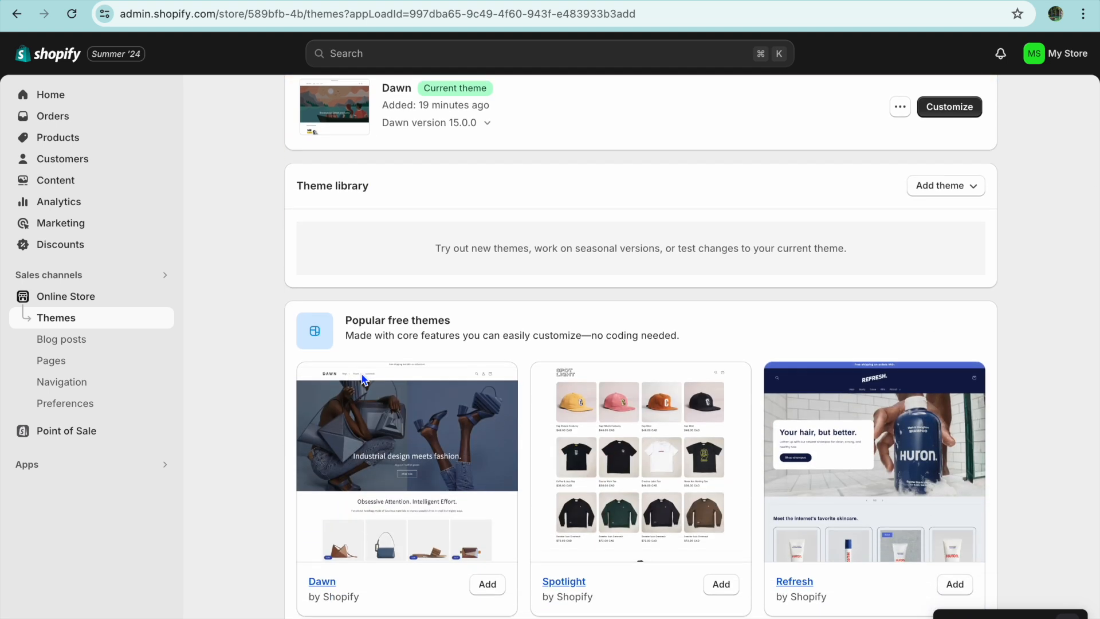
scroll(362, 378, "down", 5)
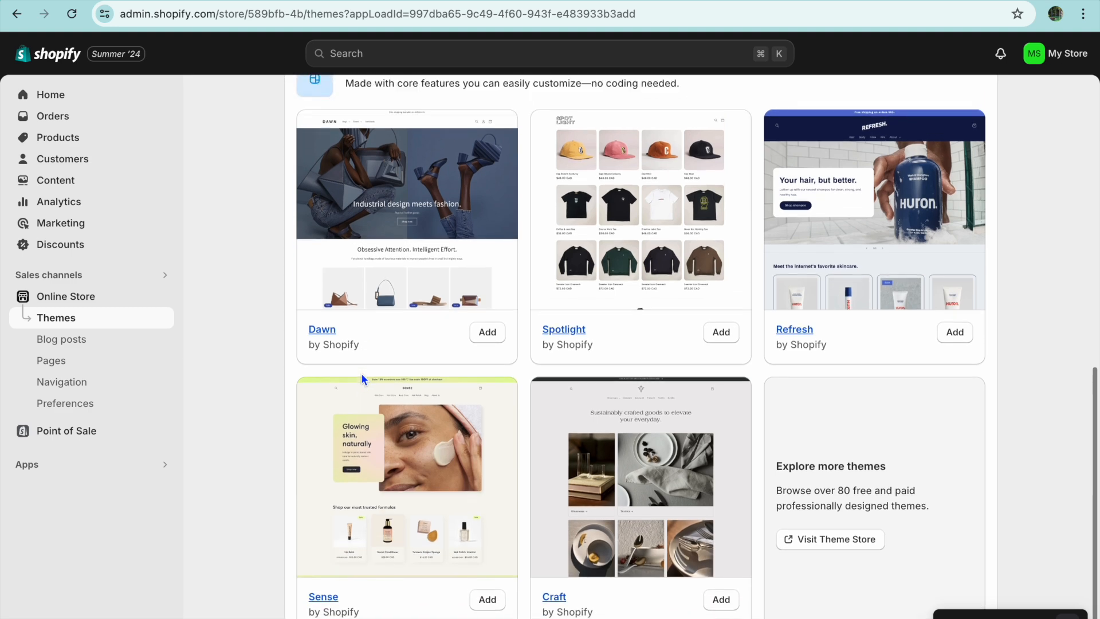
scroll(361, 373, "up", 1)
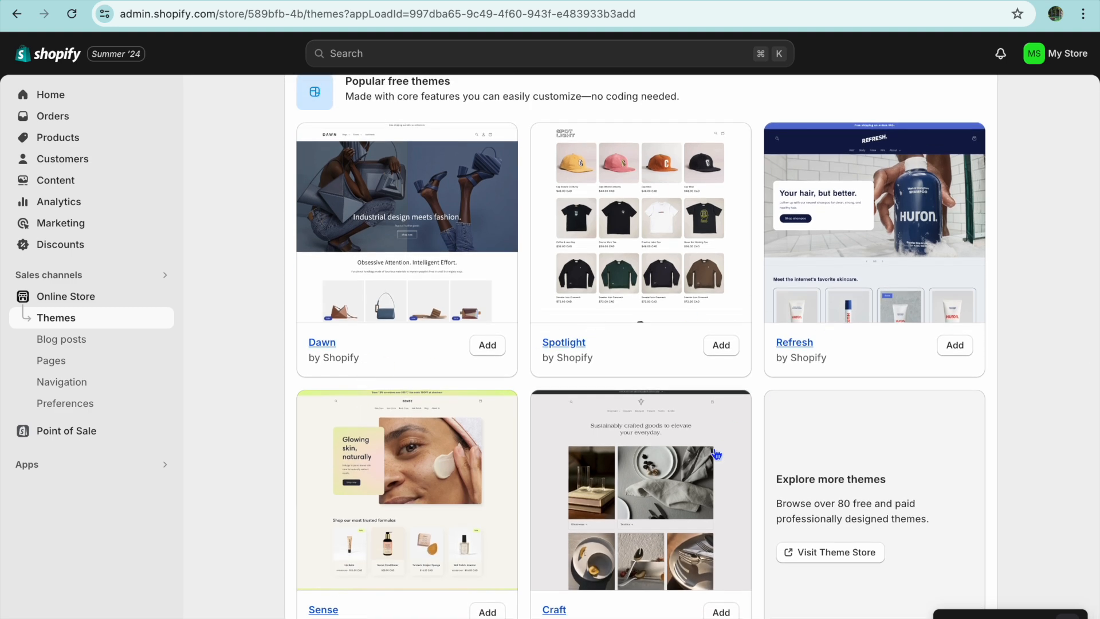
scroll(715, 475, "up", 10)
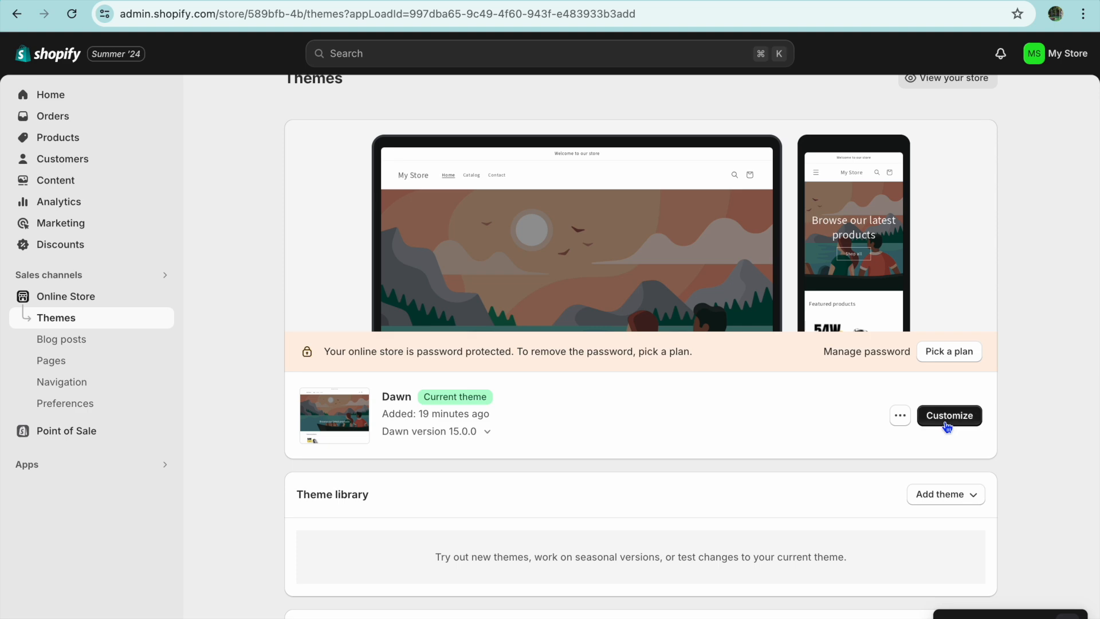
Open the Dawn theme for customizing and review the announcement bar's settings, returning to the home page sections
left_click(945, 423)
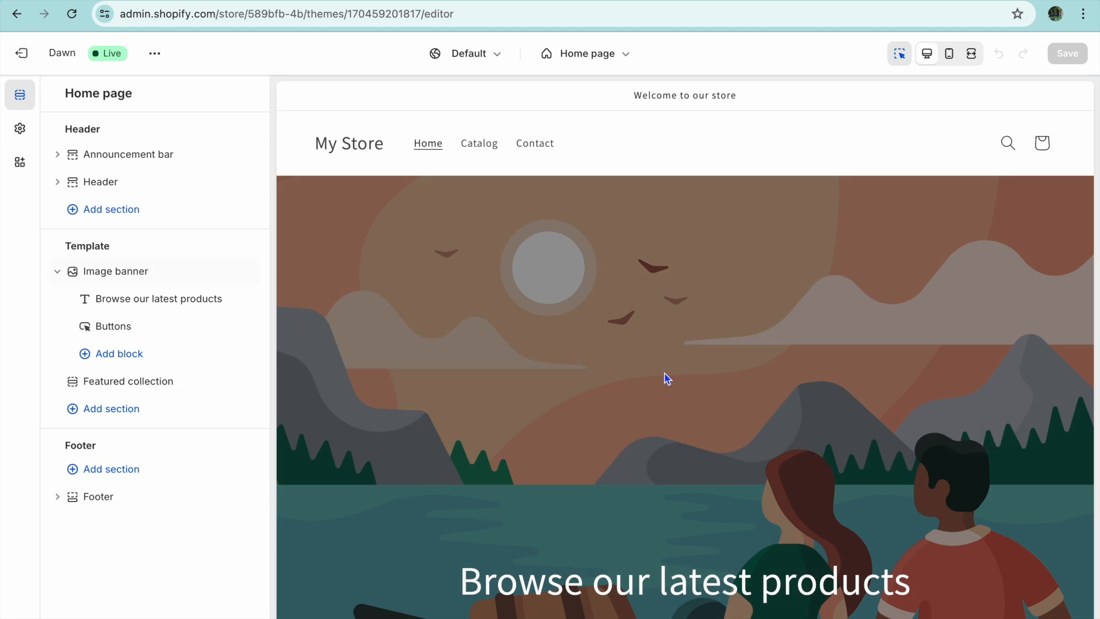
mouse_move(177, 256)
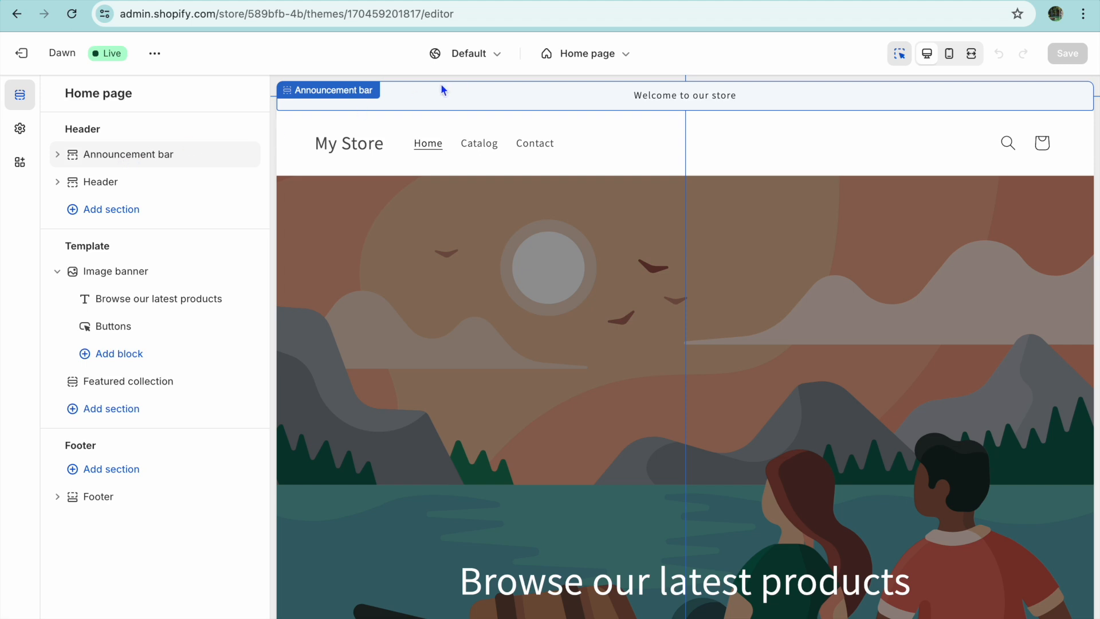
left_click(147, 158)
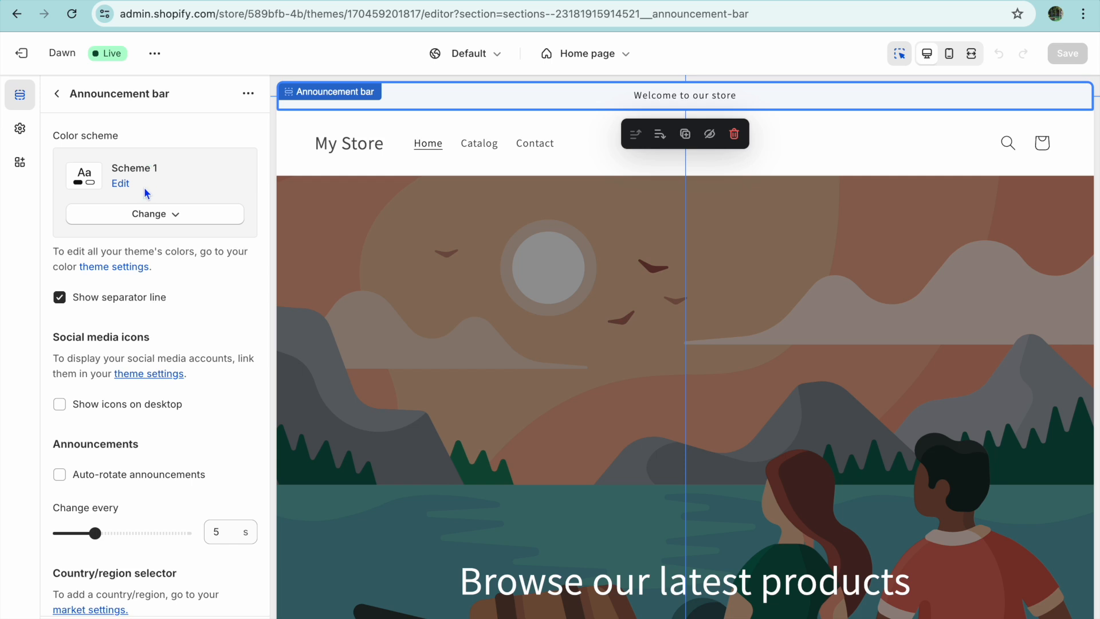
scroll(146, 218, "down", 1)
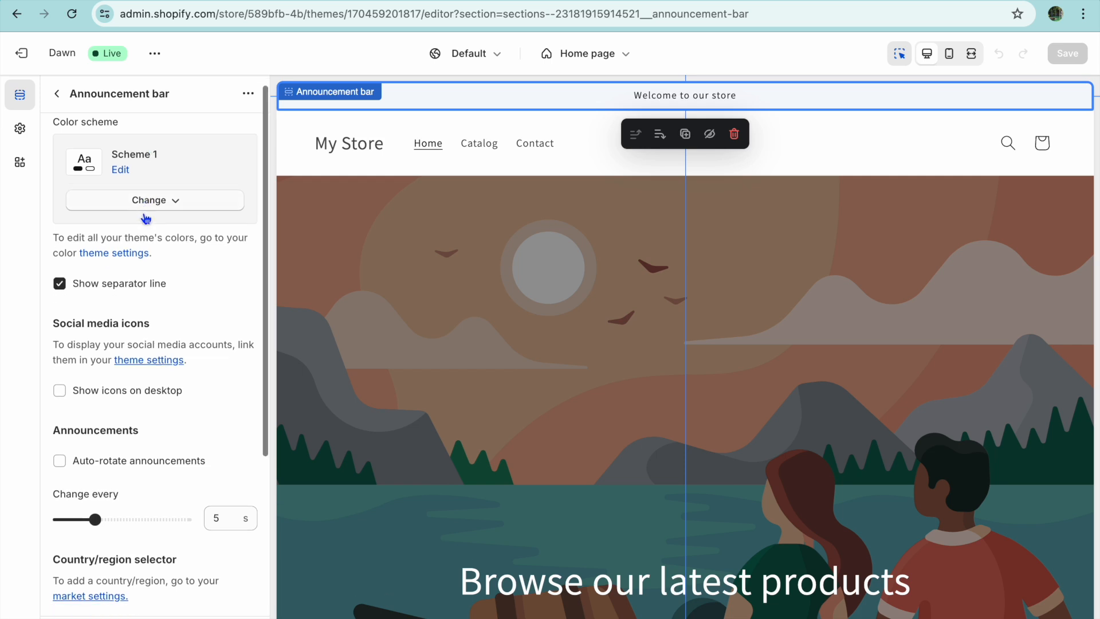
scroll(146, 218, "down", 4)
scroll(146, 218, "up", 3)
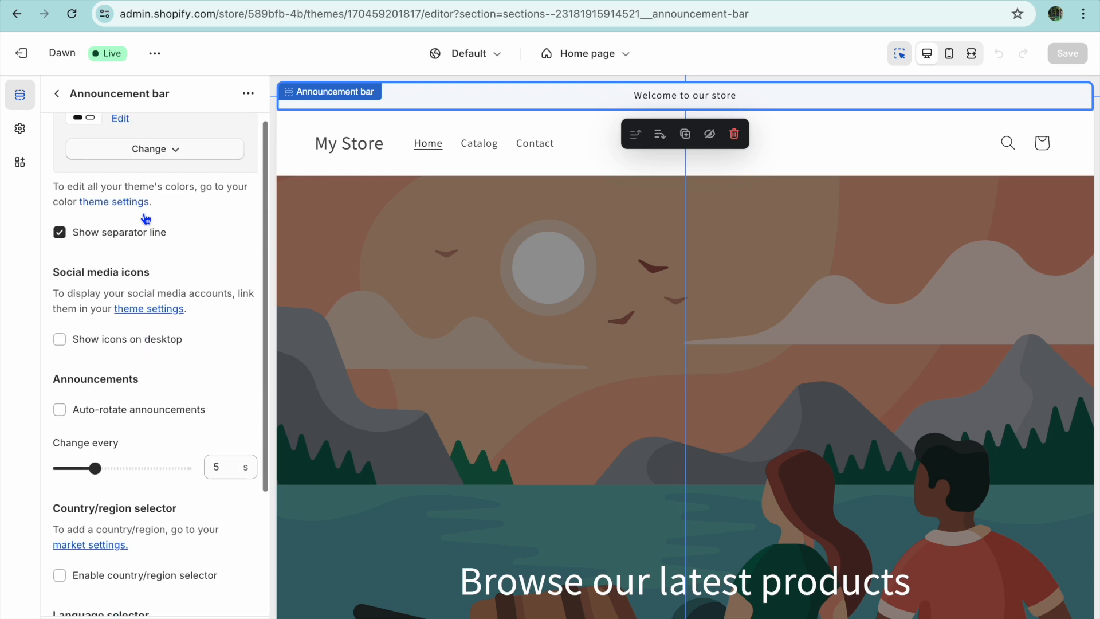
left_click(58, 95)
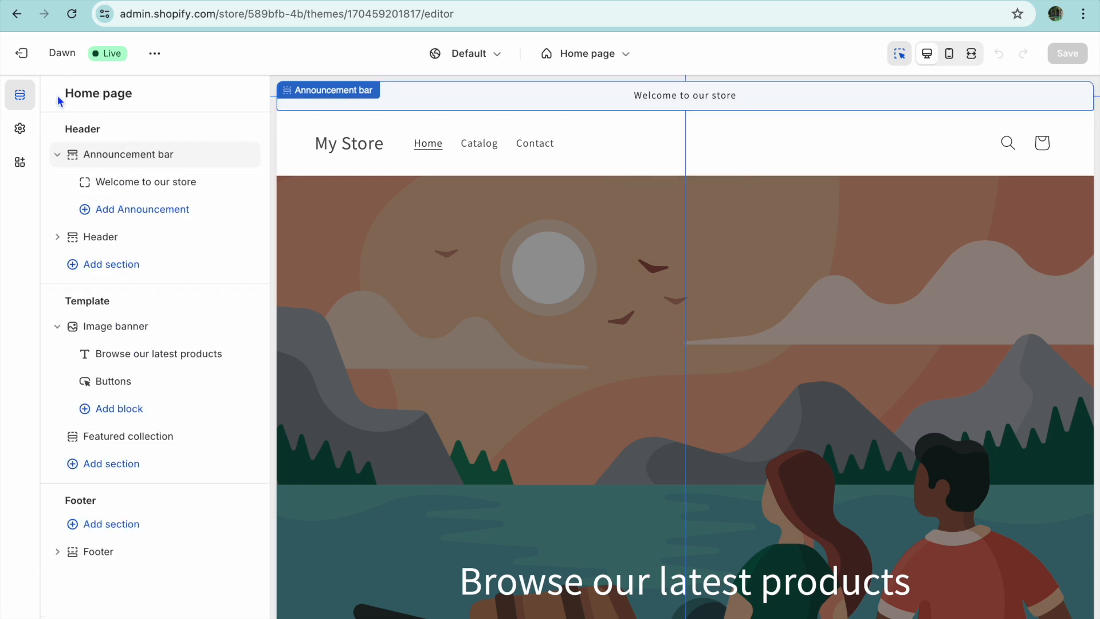
Examine the text and link options of the "Welcome to our store" announcement and return to the section list
left_click(140, 184)
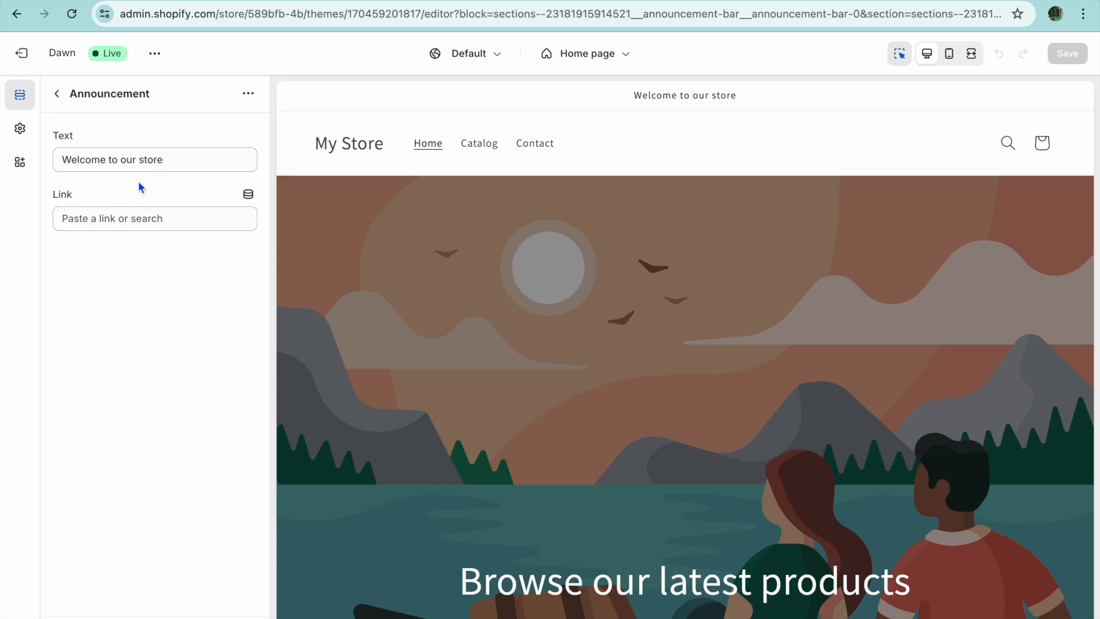
left_click_drag(191, 156, 70, 153)
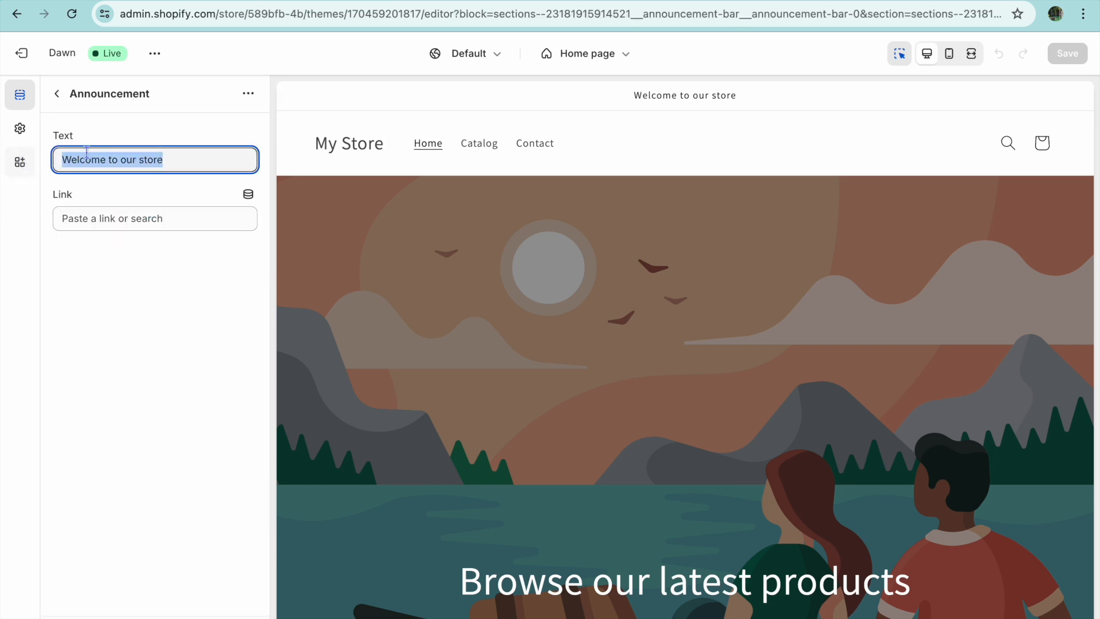
left_click(114, 222)
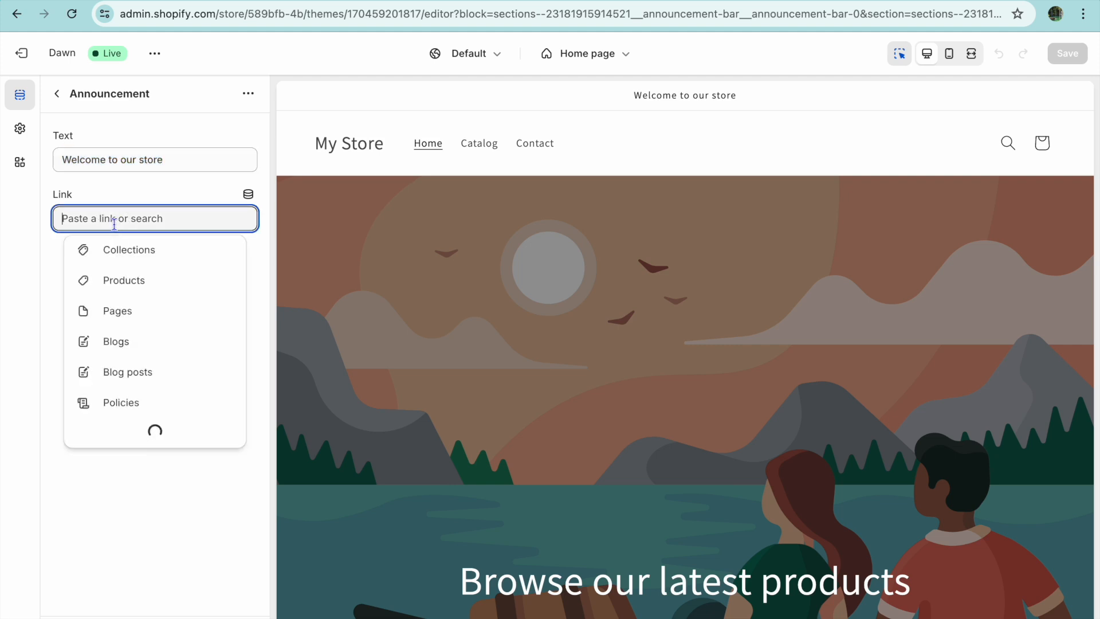
left_click(58, 94)
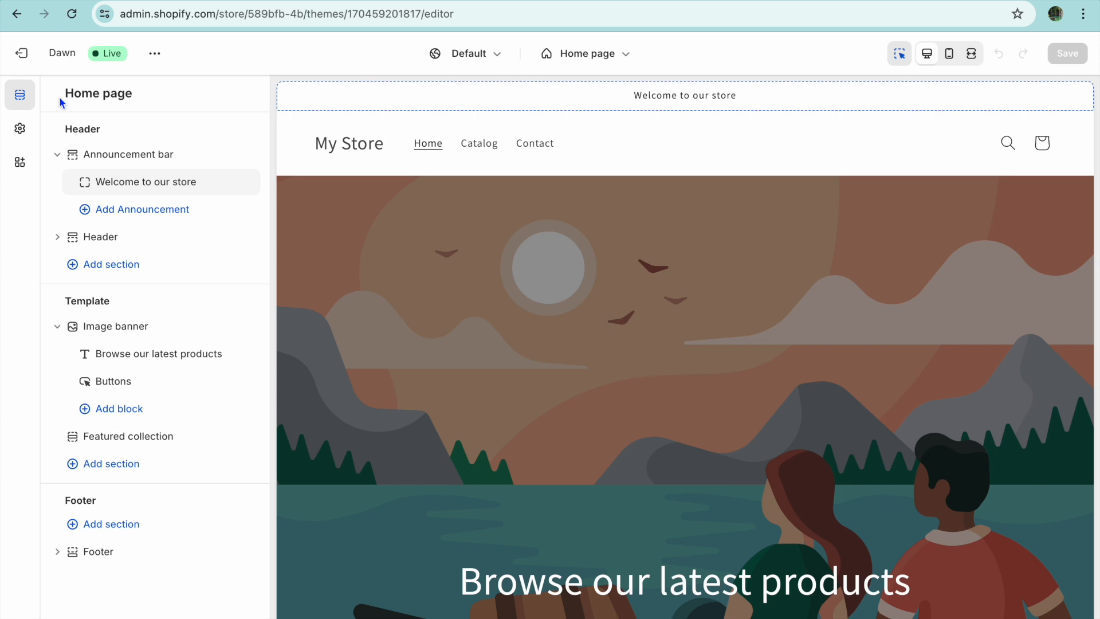
Switch the theme editor from the home page to the Default product template
left_click(605, 55)
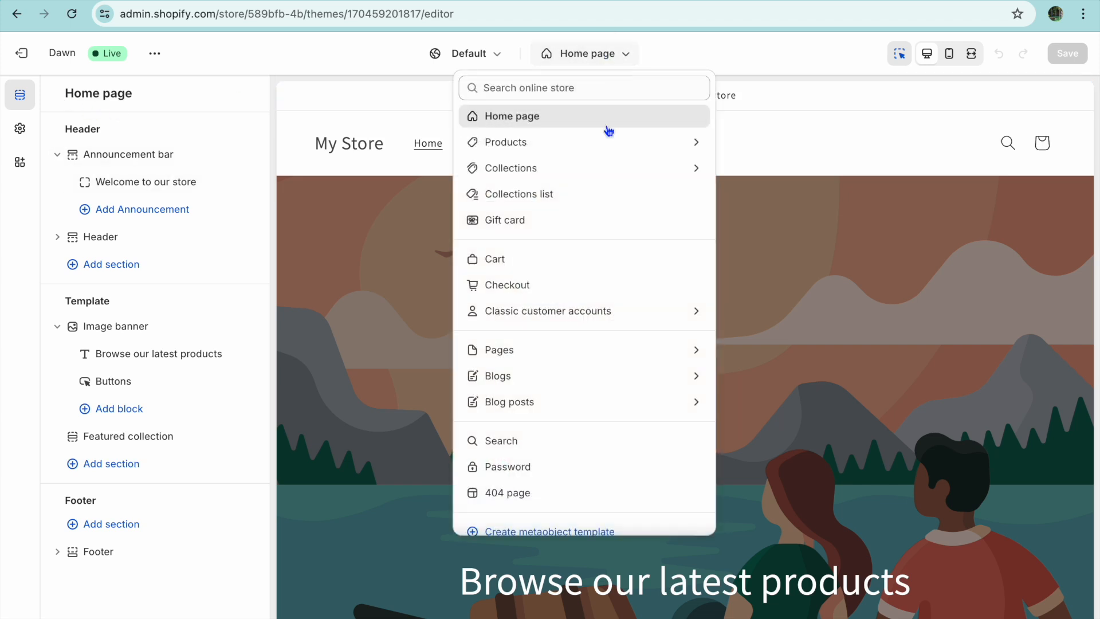
left_click(587, 149)
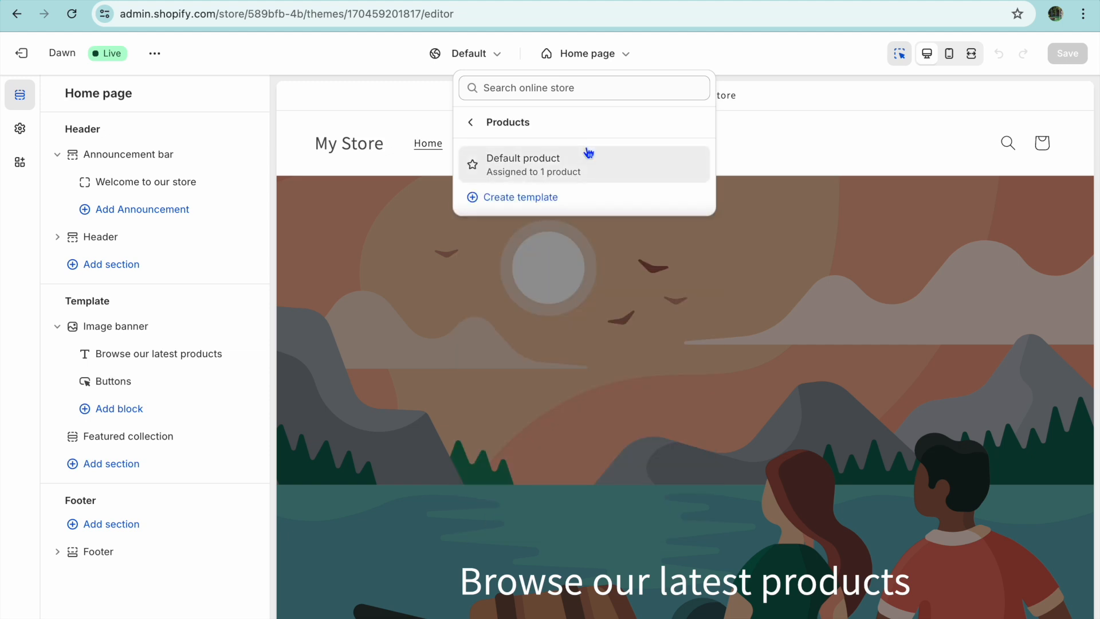
left_click(568, 179)
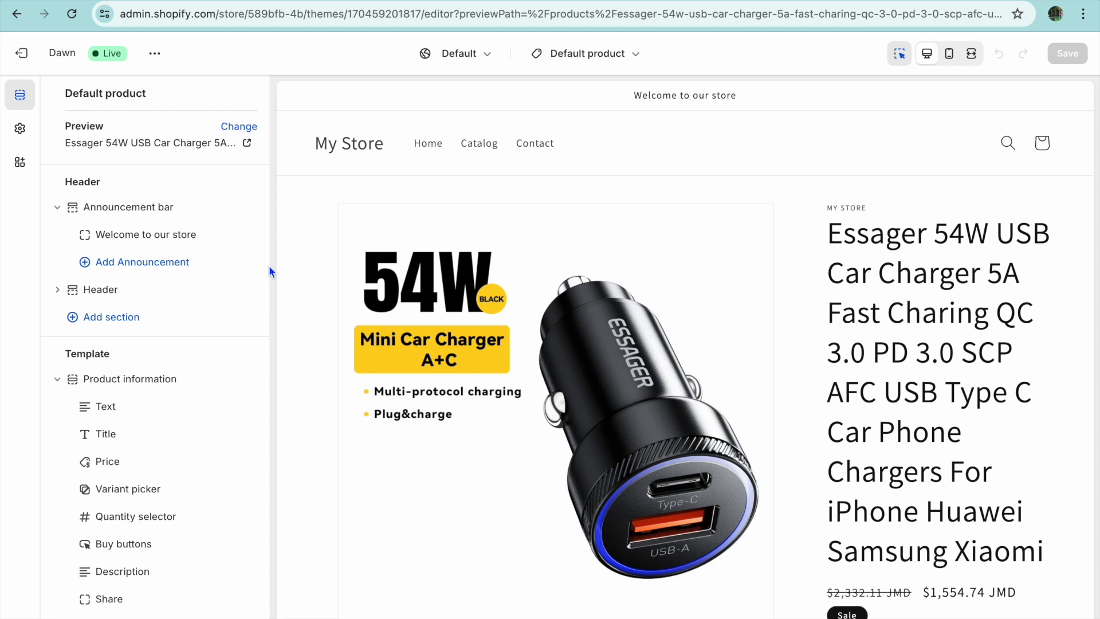
Review the theme settings, including the logo and typography options, and exit the theme editor
left_click(20, 129)
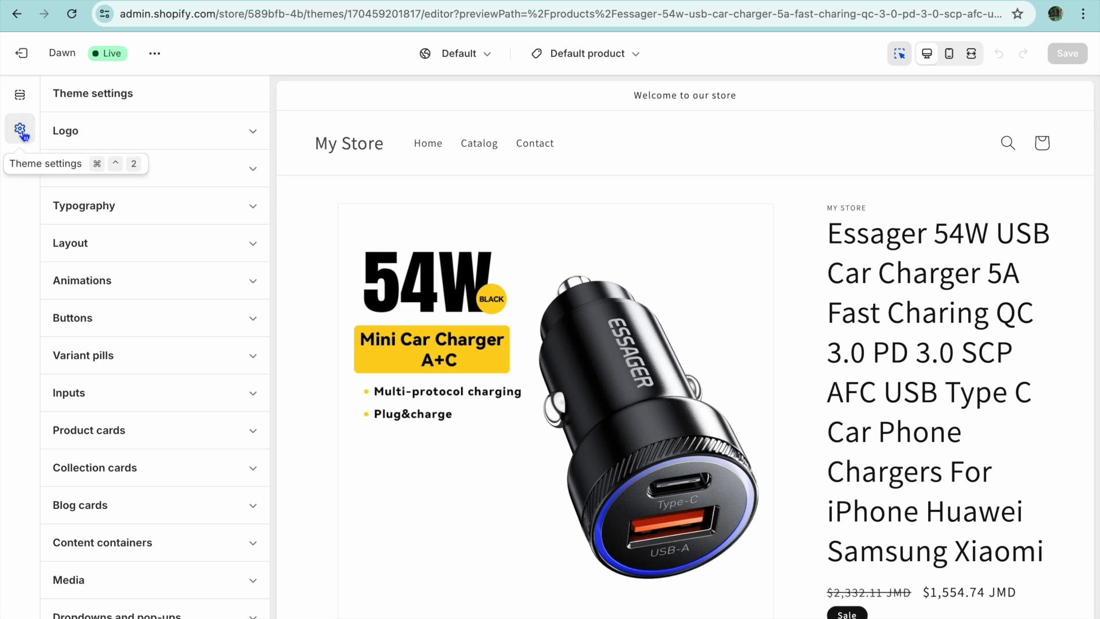
left_click(222, 132)
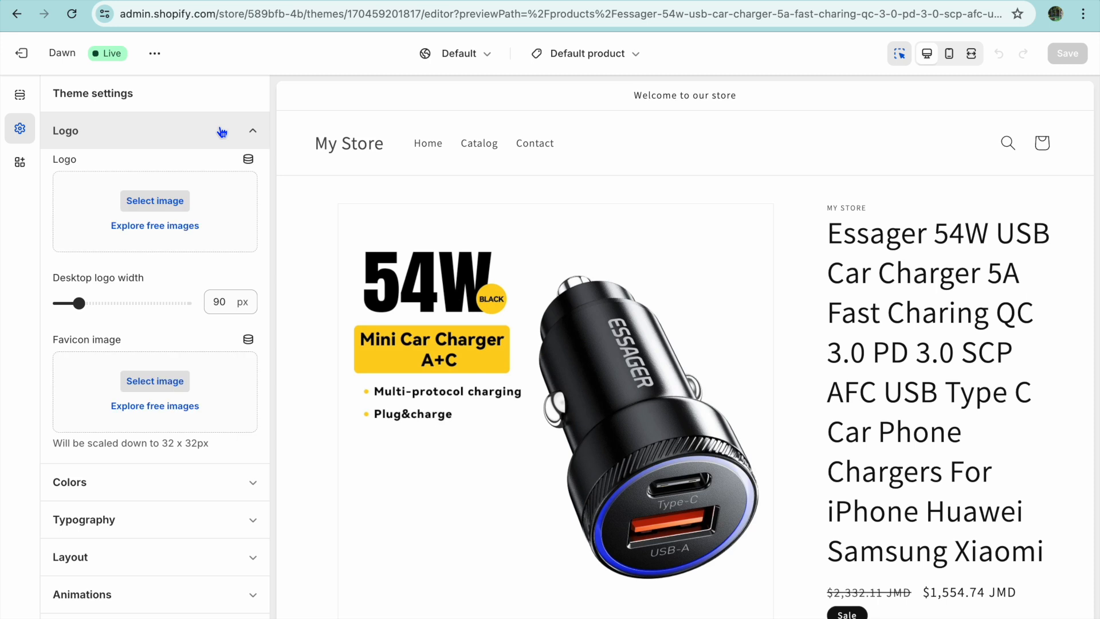
left_click(222, 131)
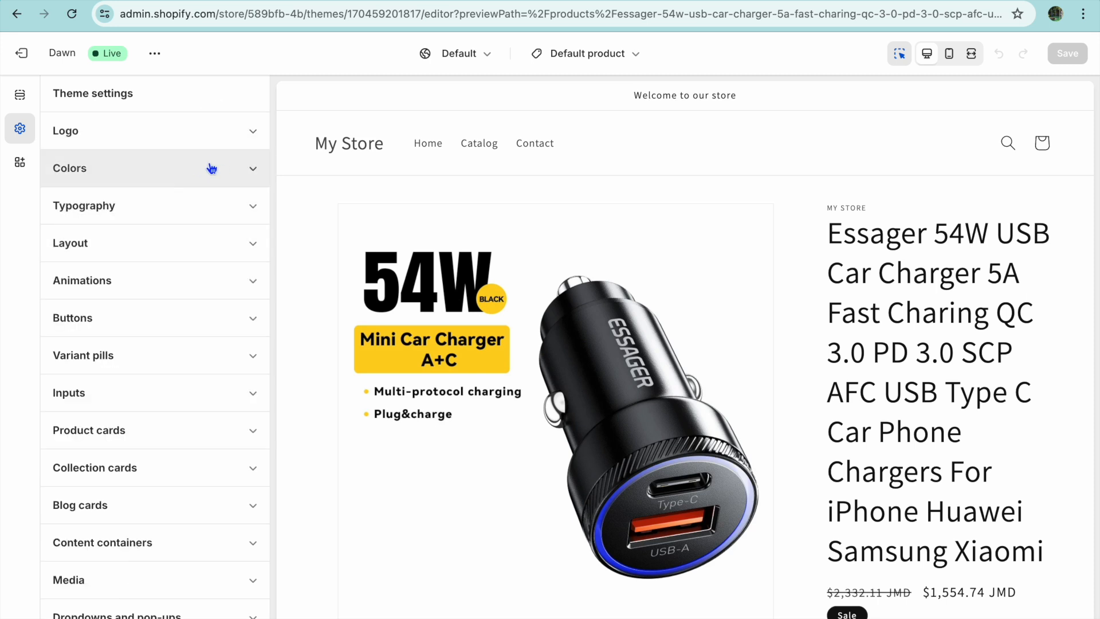
left_click(197, 207)
left_click(197, 207)
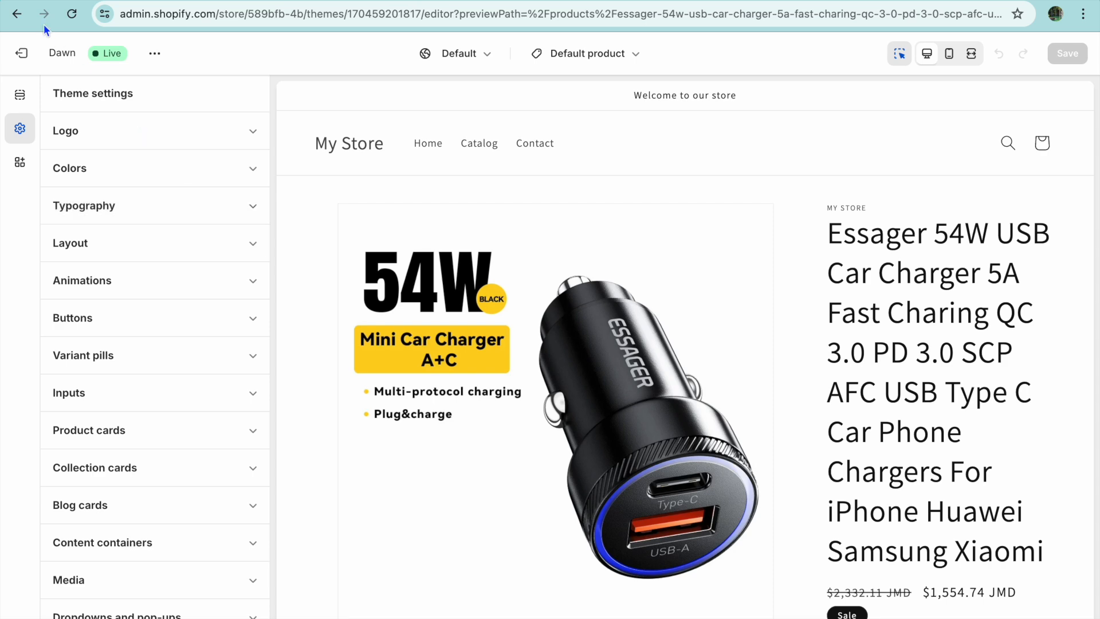
left_click(22, 53)
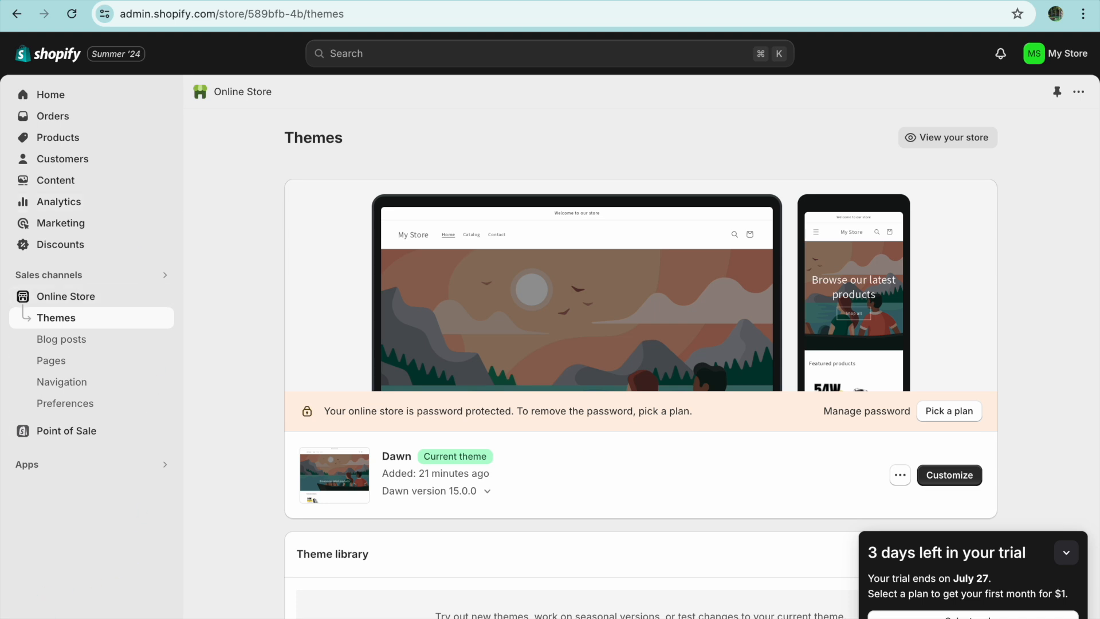
Open the store's payment settings, view the options for adding a payment method by provider, and return to the Payments page
left_click(50, 617)
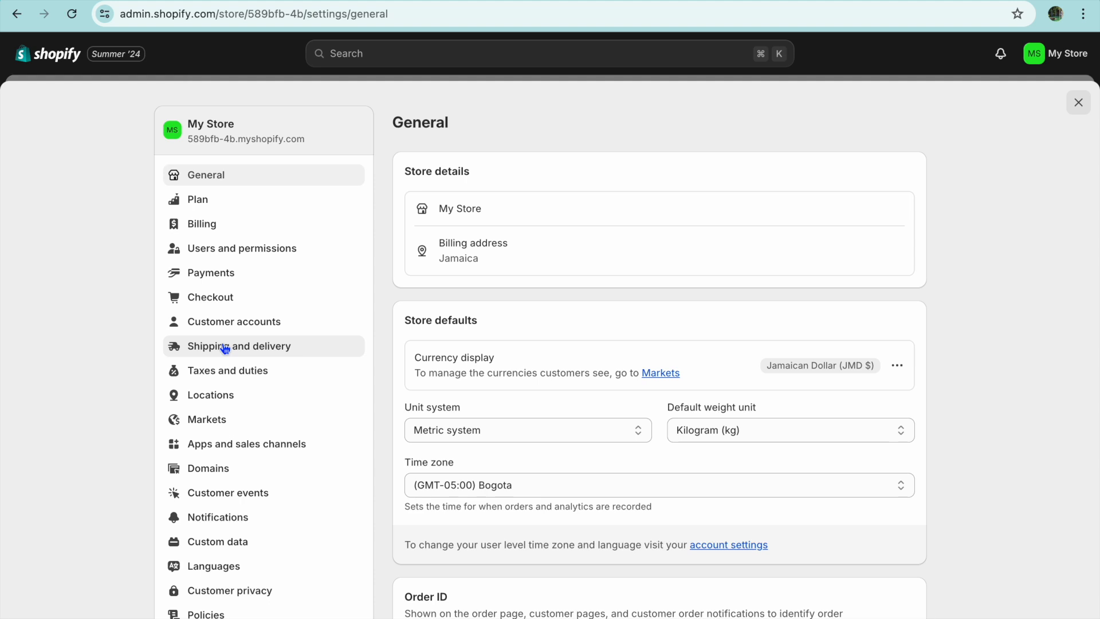
left_click(220, 274)
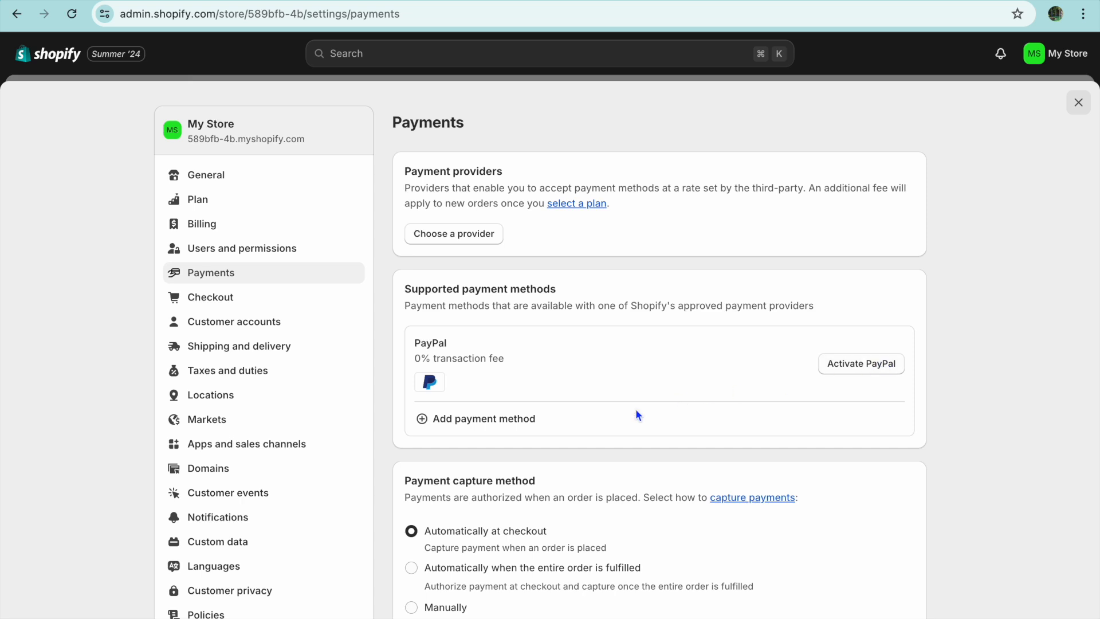
left_click(500, 421)
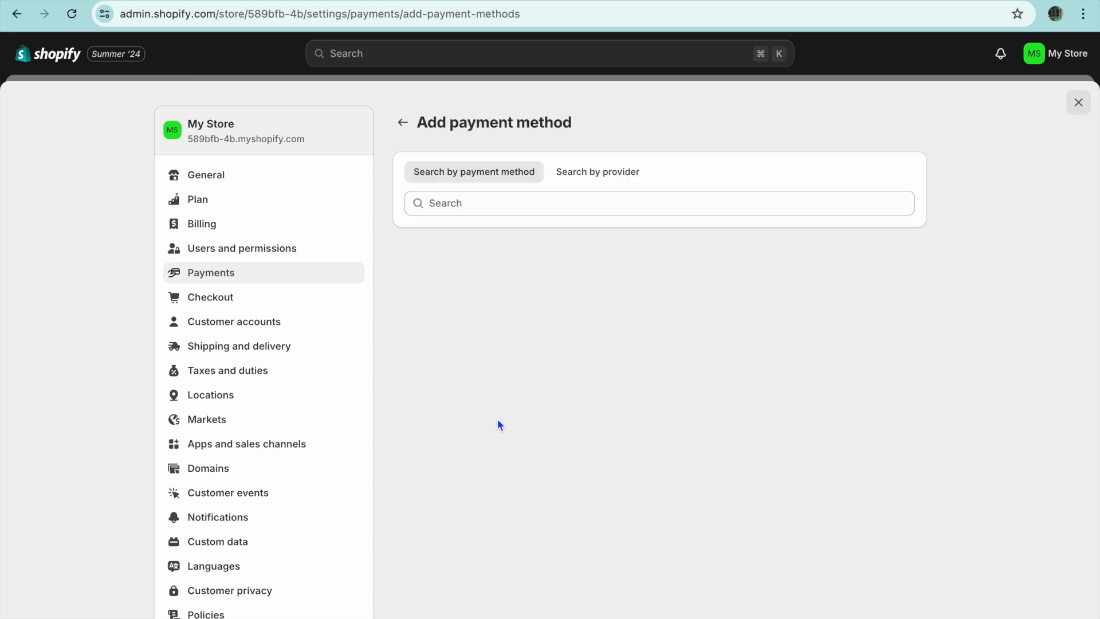
left_click(585, 182)
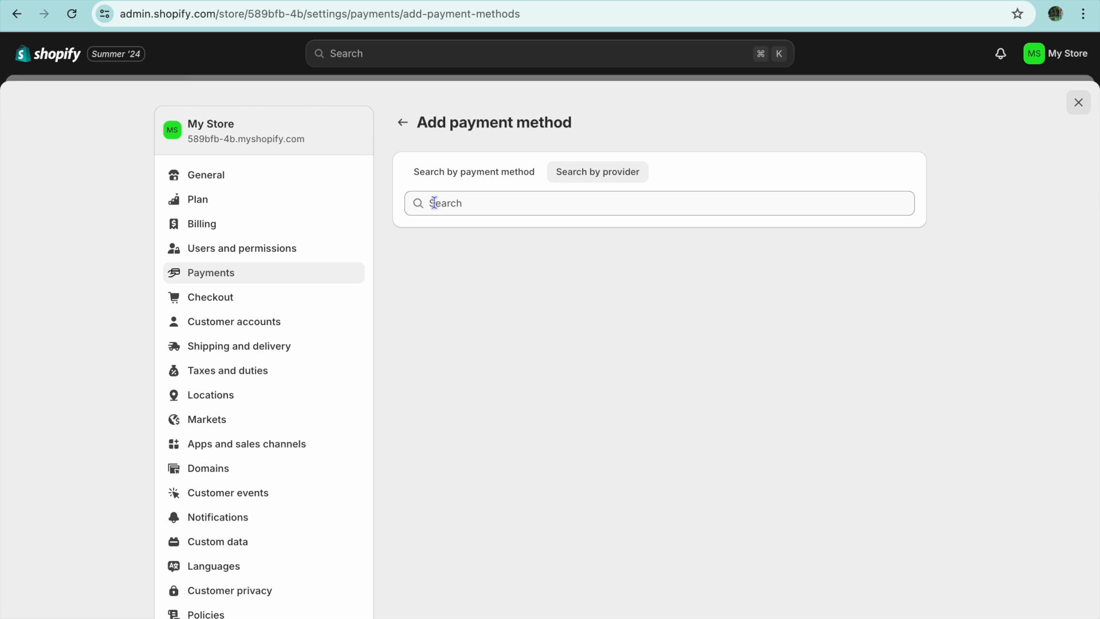
left_click(404, 123)
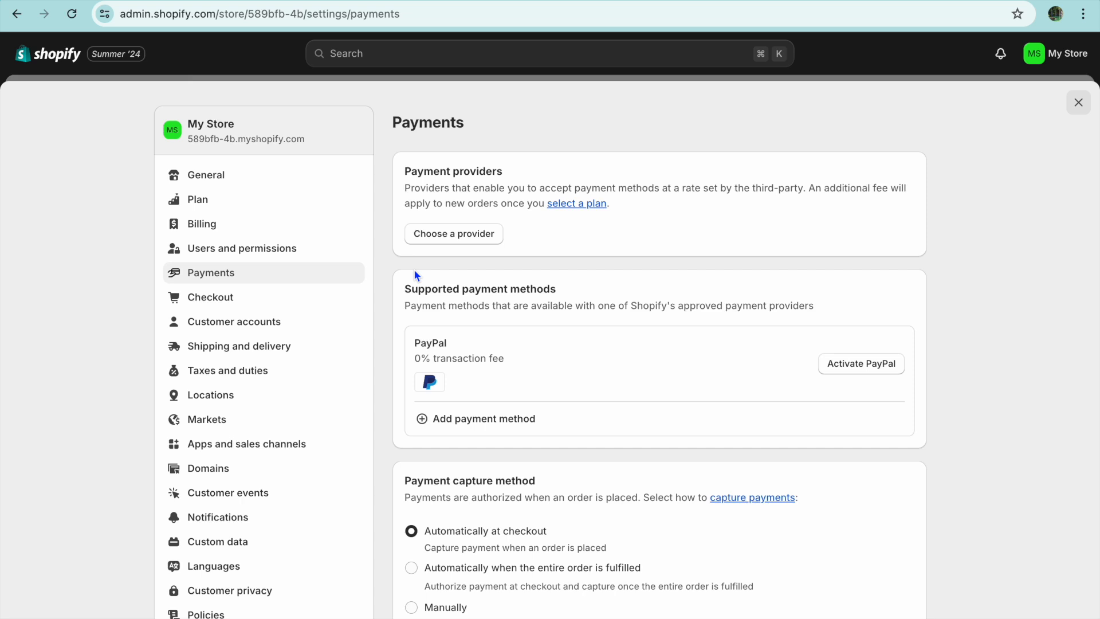
Open the General shipping profile in the shipping and delivery settings and review its domestic and international zones and rates
left_click(283, 349)
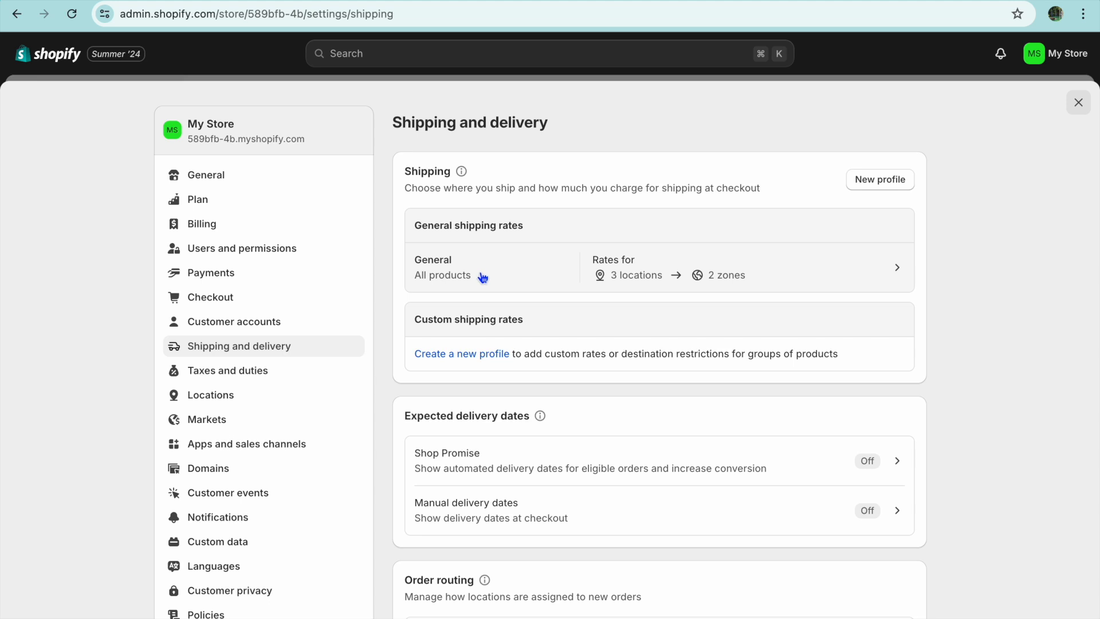
left_click(839, 280)
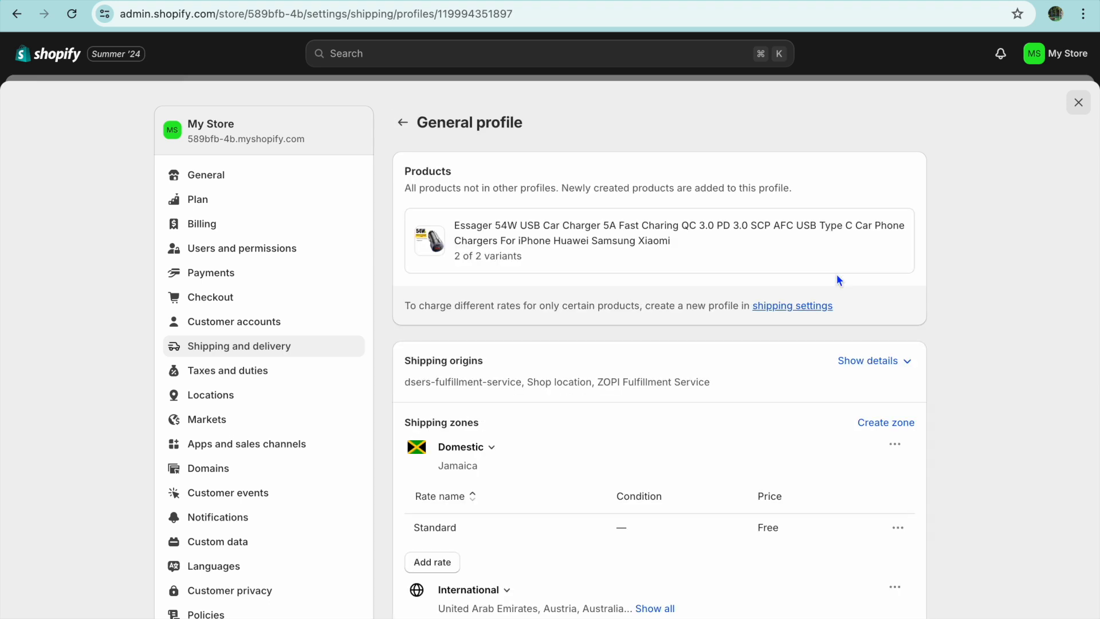
scroll(837, 280, "down", 1)
scroll(836, 276, "down", 5)
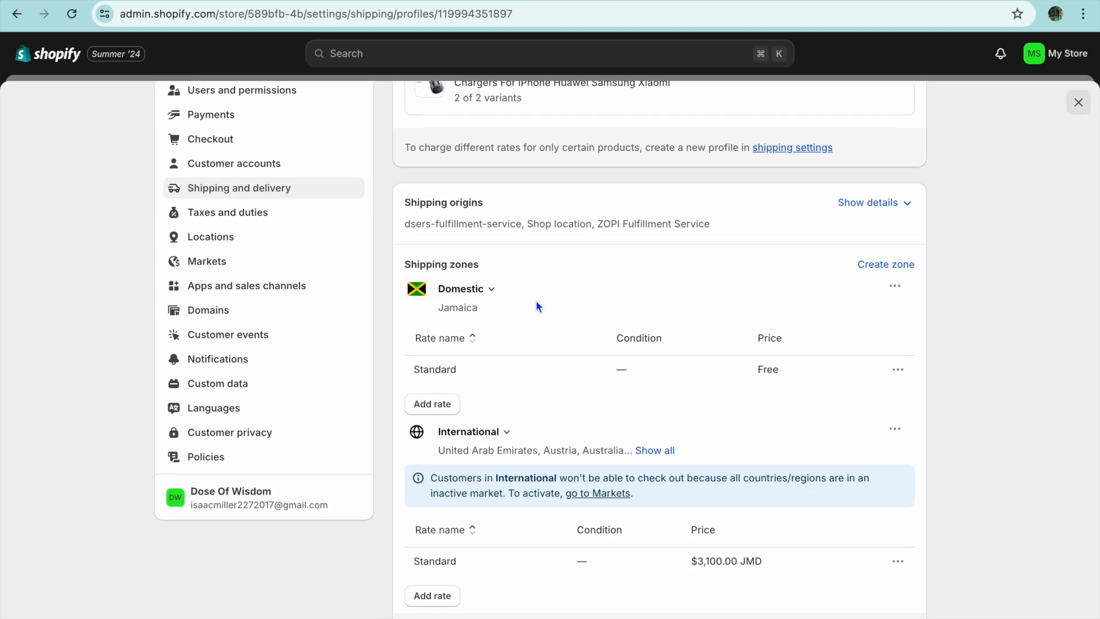
scroll(537, 300, "down", 4)
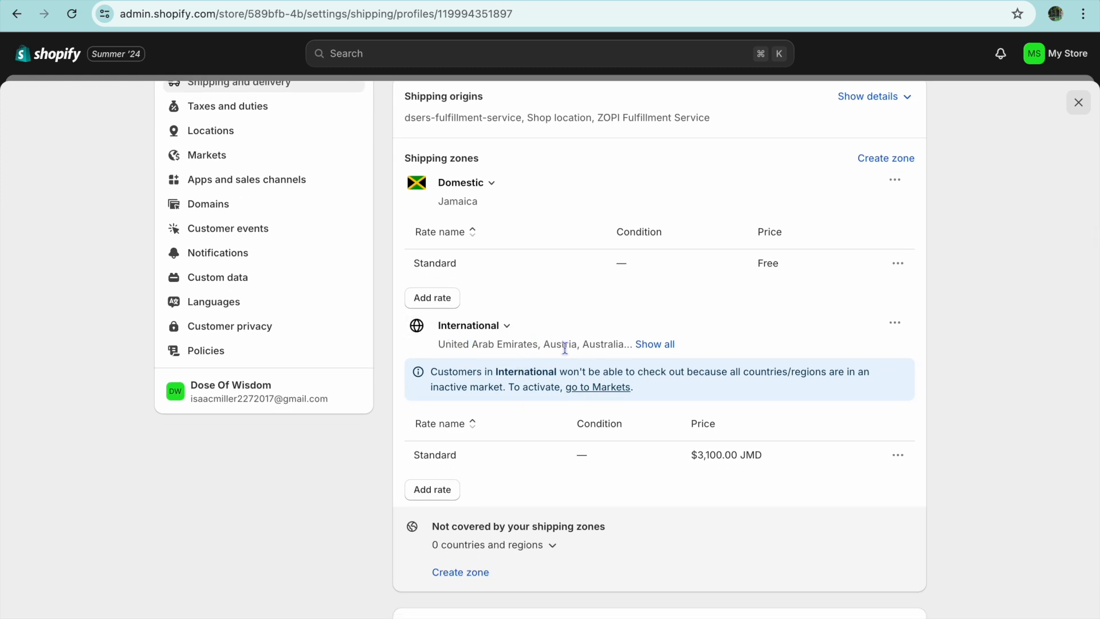
Show all countries in the International shipping zone, return to the shipping and delivery overview, and exit the store settings
left_click(656, 344)
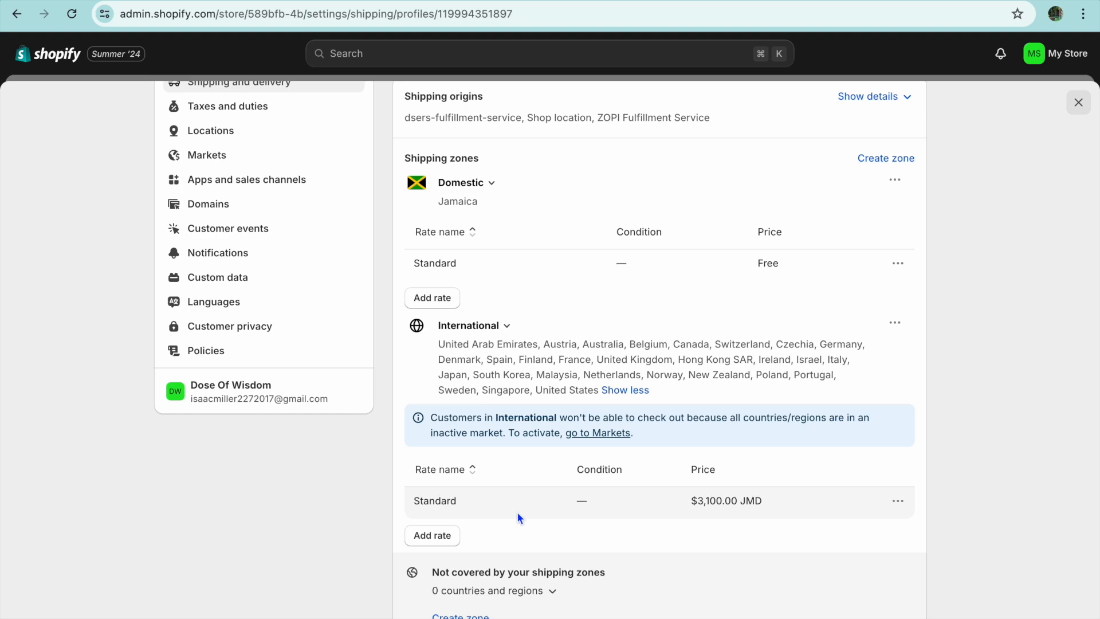
scroll(491, 514, "up", 5)
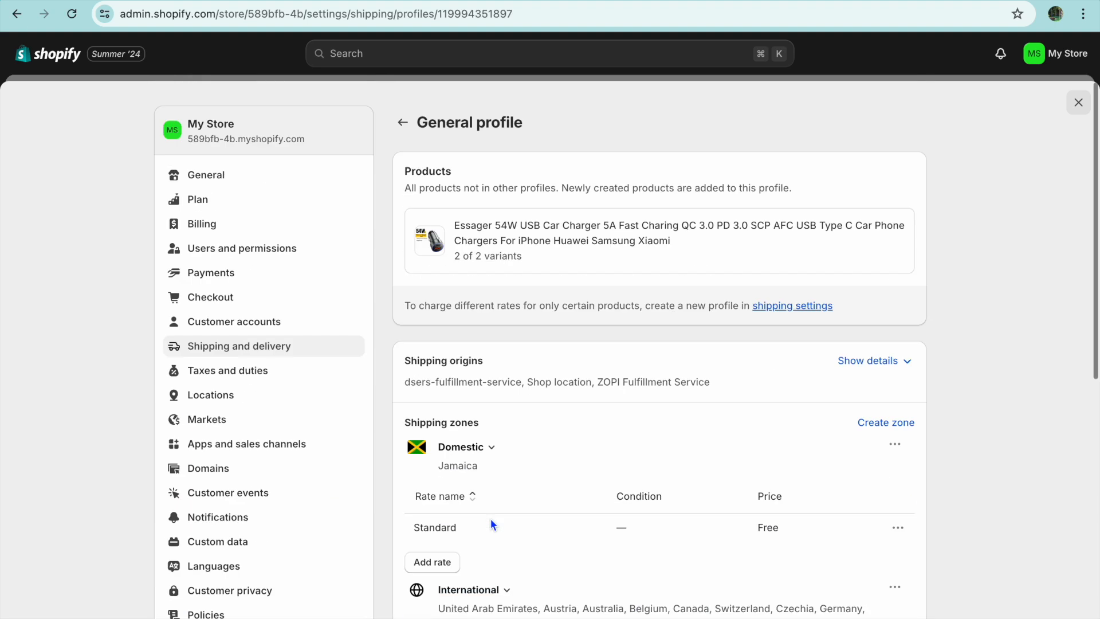
left_click(402, 124)
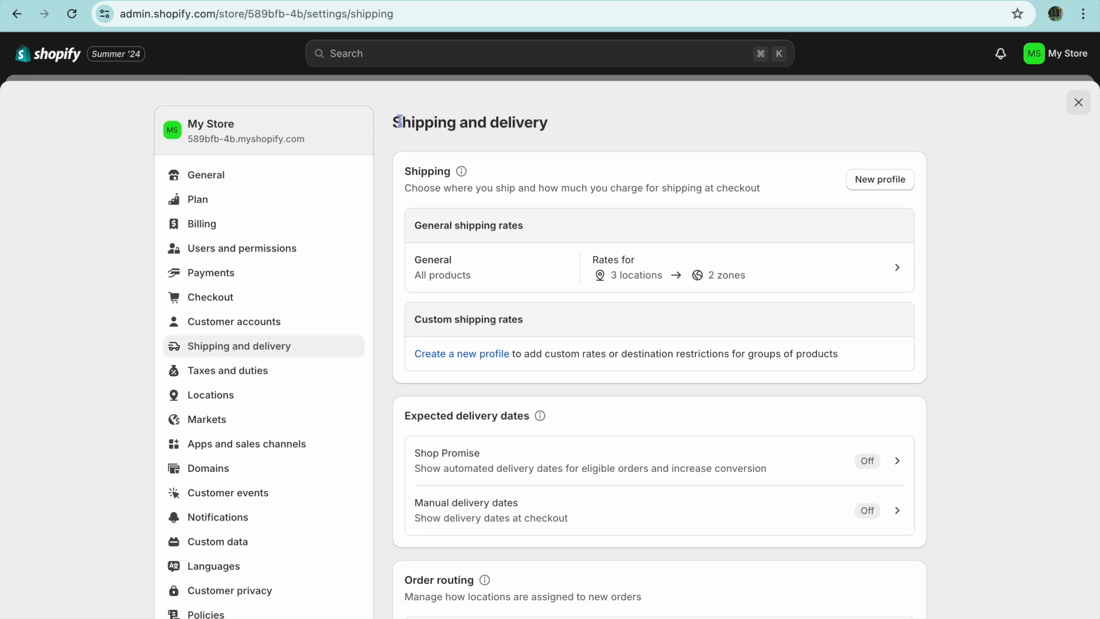
left_click(1077, 102)
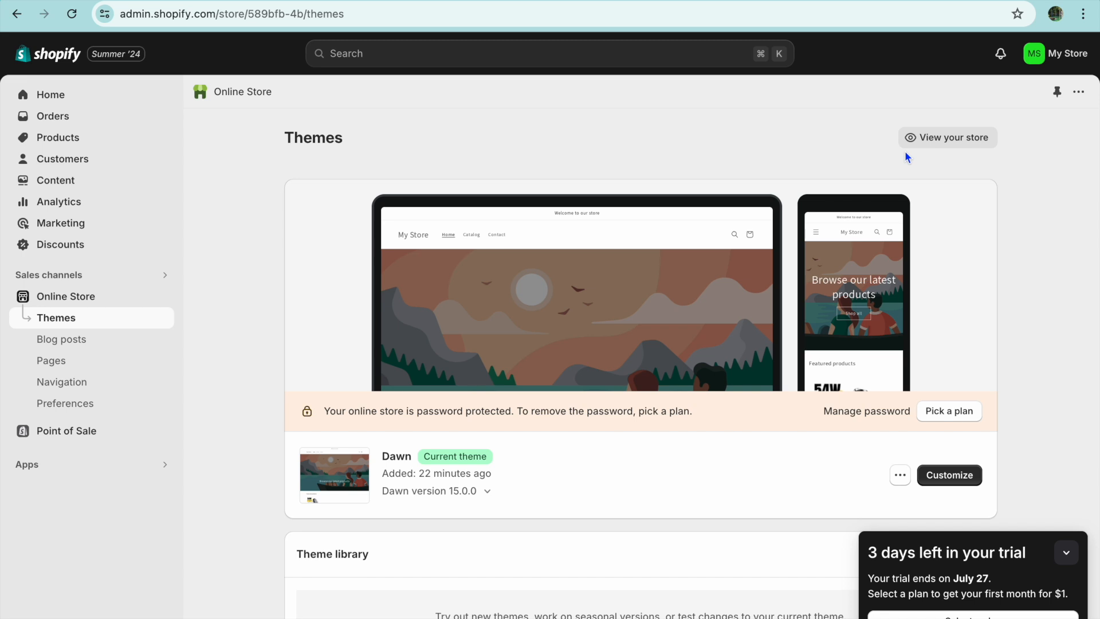